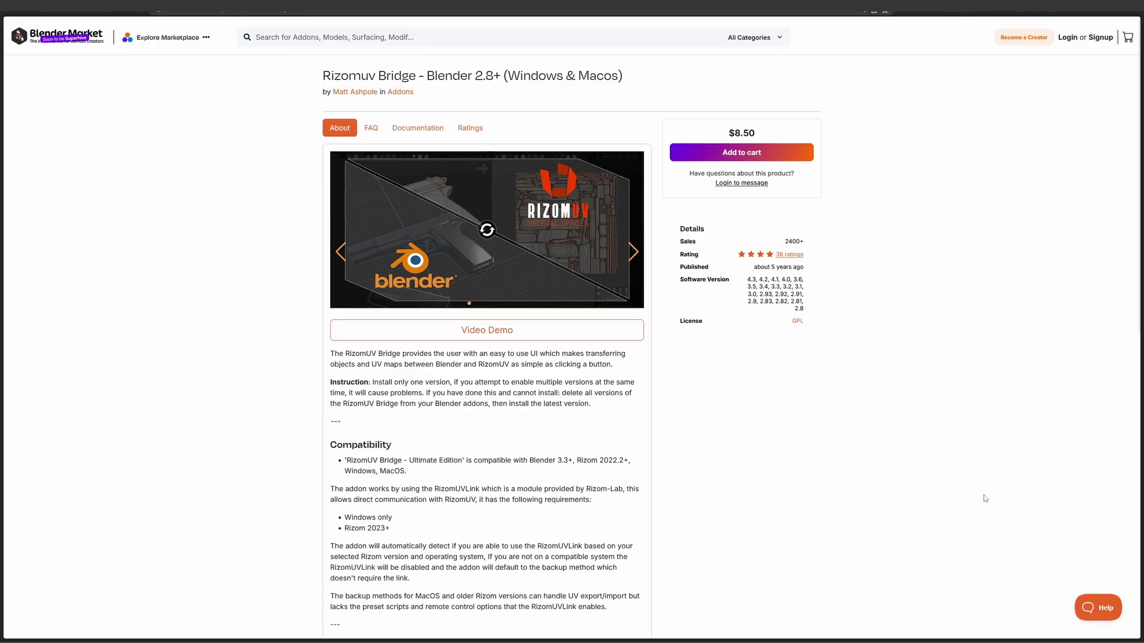
Step: Switch from the browser's product page to Blender and enable the RizomUV Bridge - Ultimate Edition add-on in the preferences
click(1087, 18)
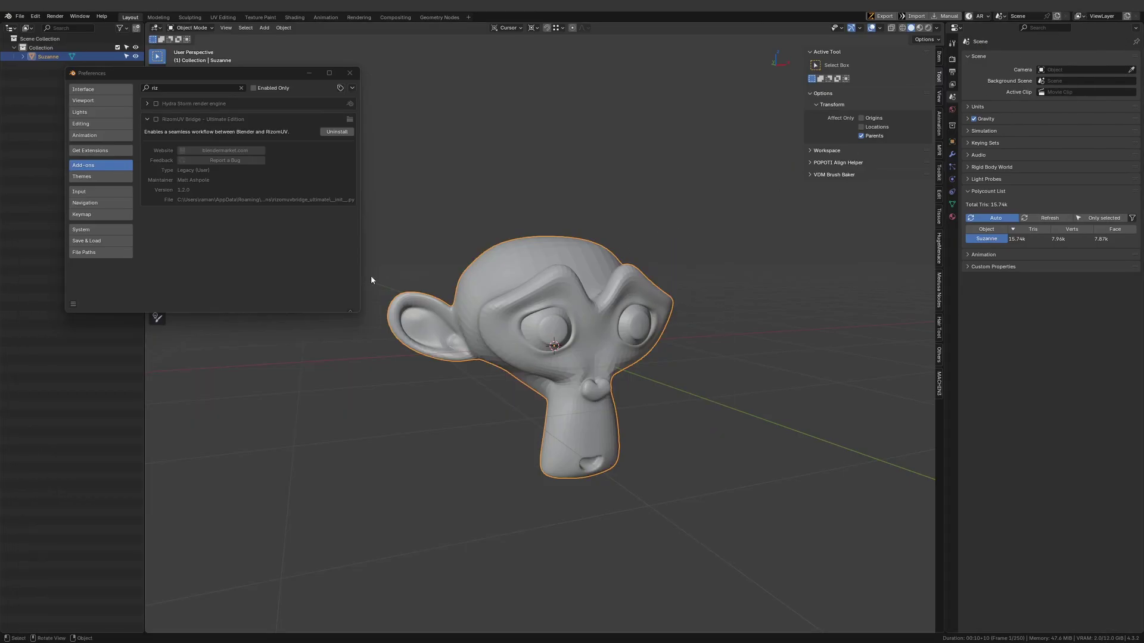
drag(264, 74, 448, 159)
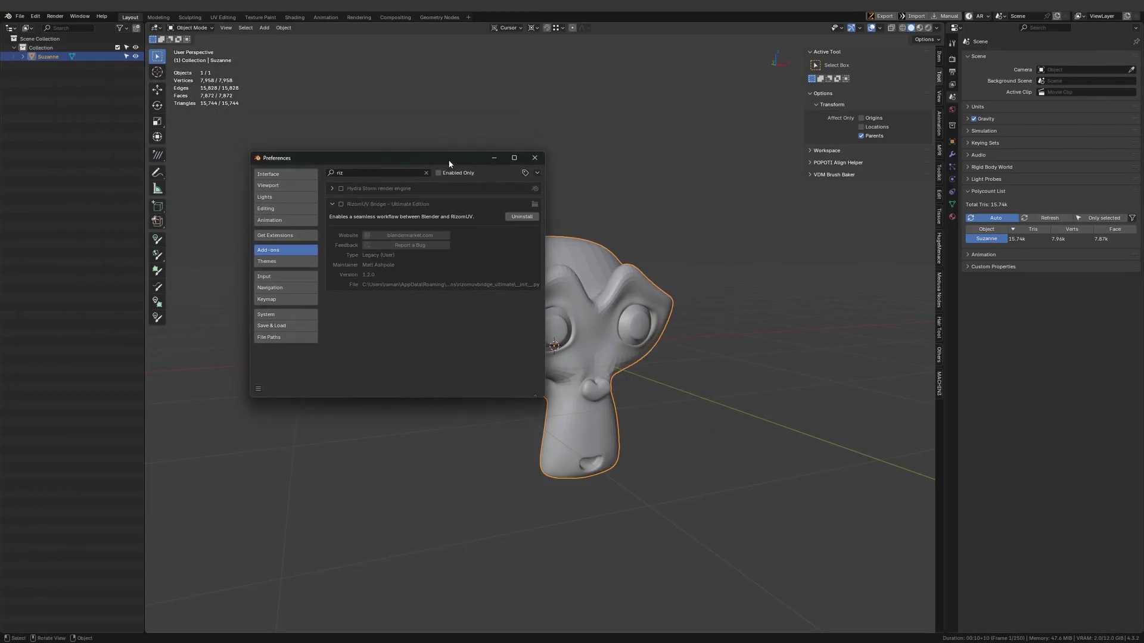
click(482, 163)
middle_drag(566, 269, 588, 300)
key(alt+Tab)
key(alt+Tab)
key(alt+Tab)
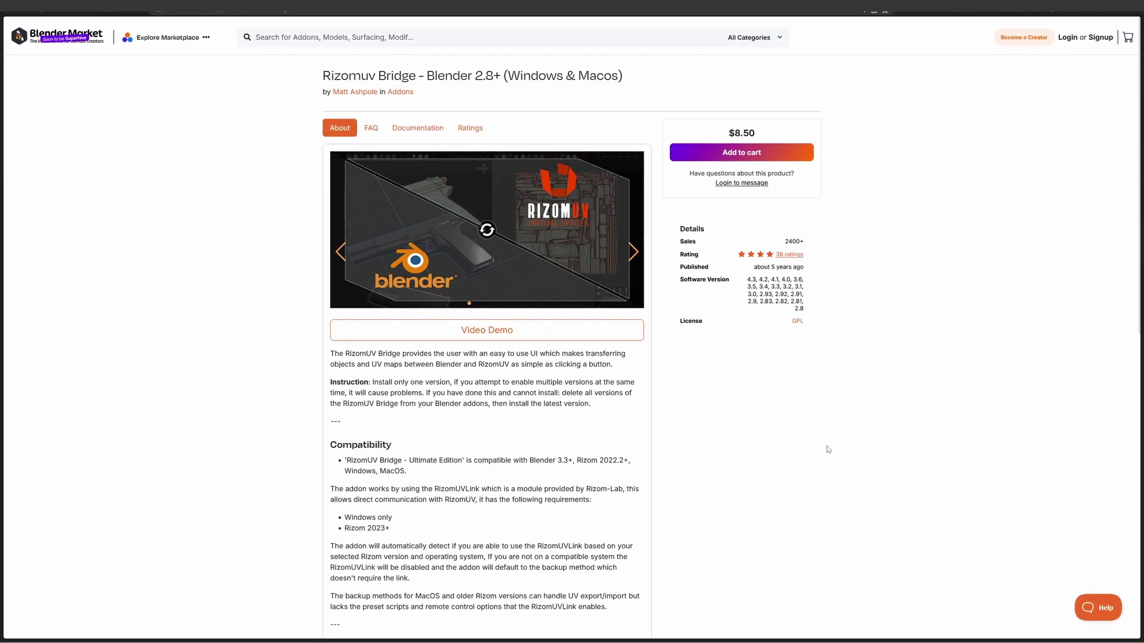
click(1089, 11)
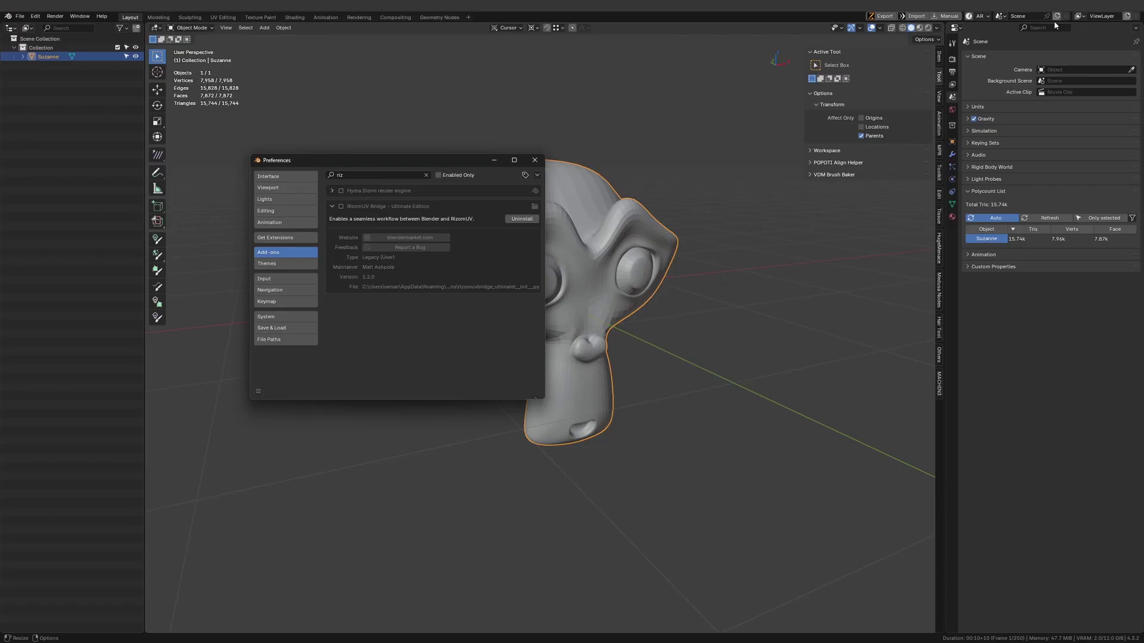
click(342, 206)
click(494, 161)
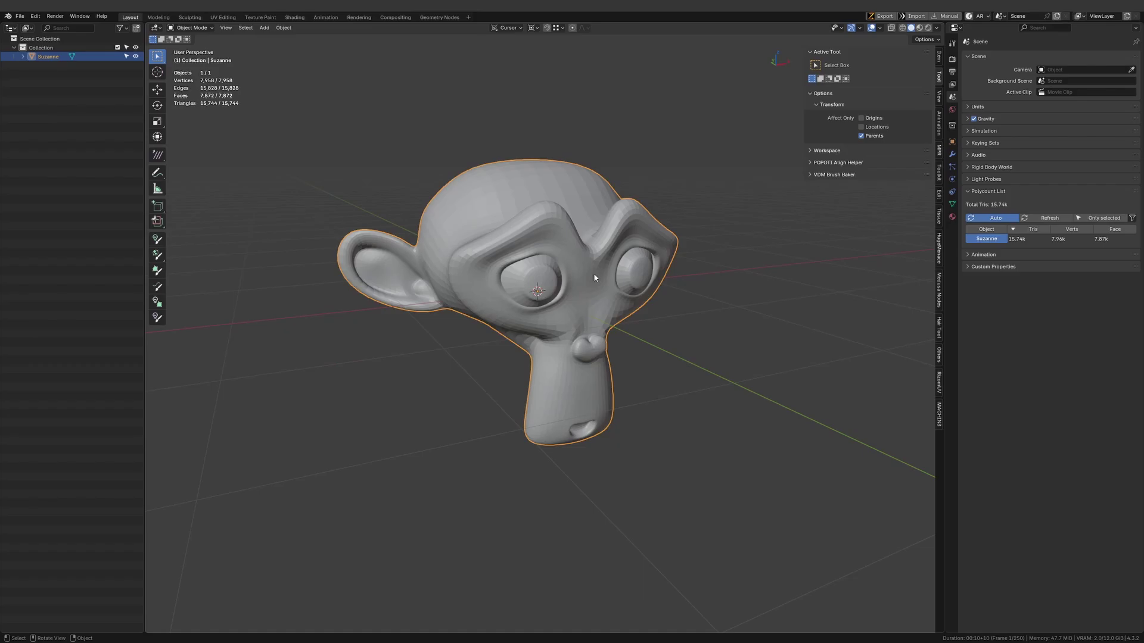
Step: In the RizomUV Bridge add-on settings, set the Rizom path to rizomuv.exe in C:\Program Files\Rizom Lab\RizomUV 2024.1
click(940, 384)
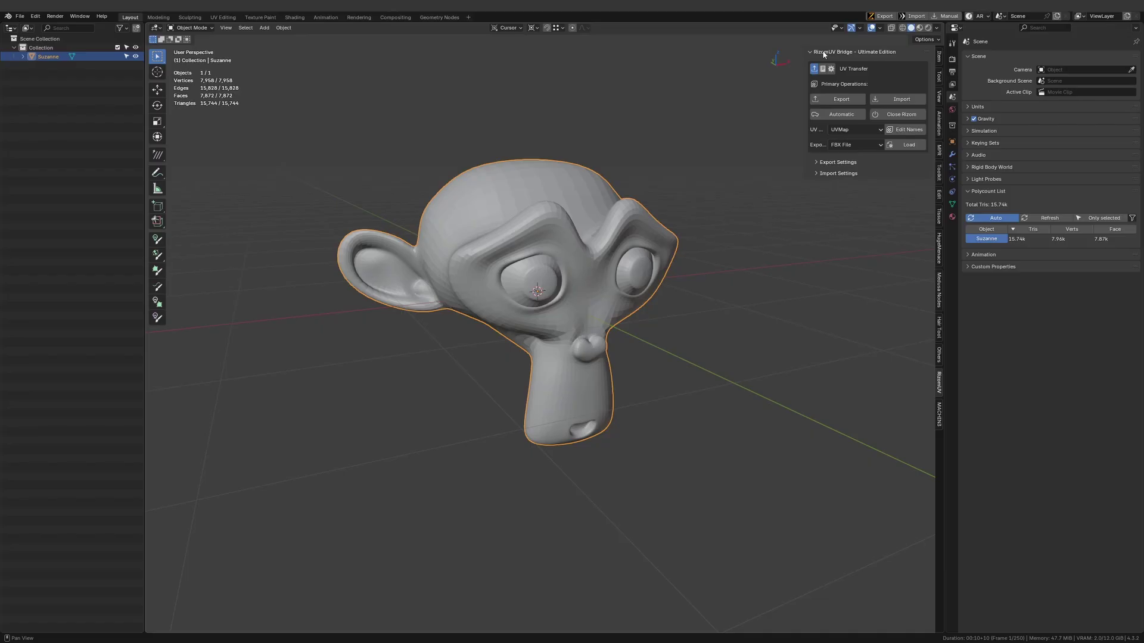
click(853, 52)
click(831, 70)
click(919, 87)
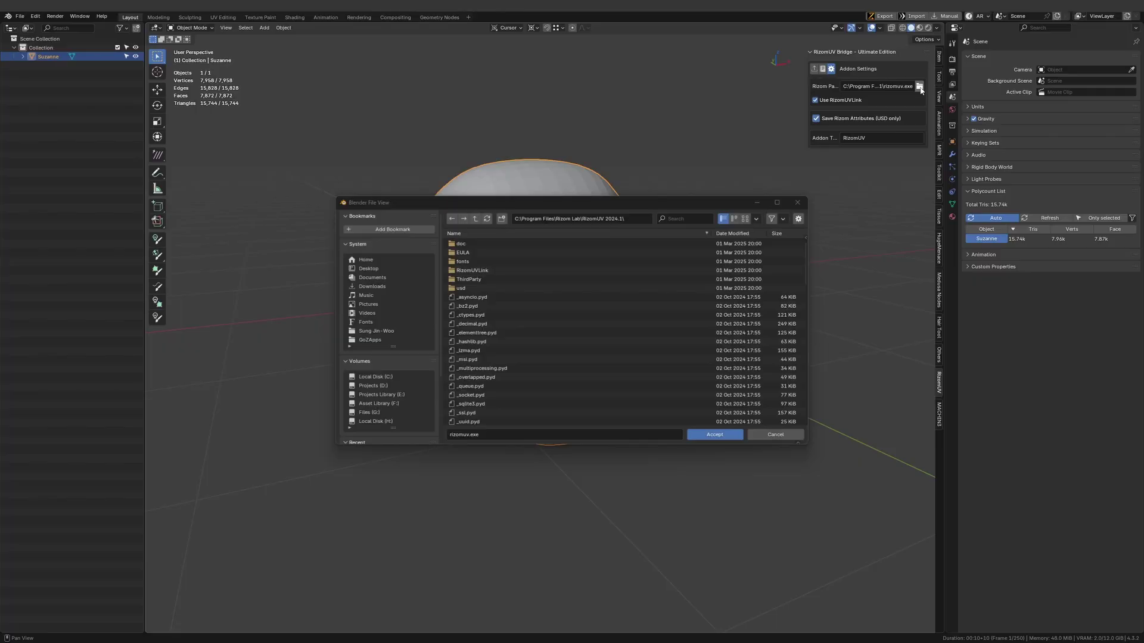
text(ex)
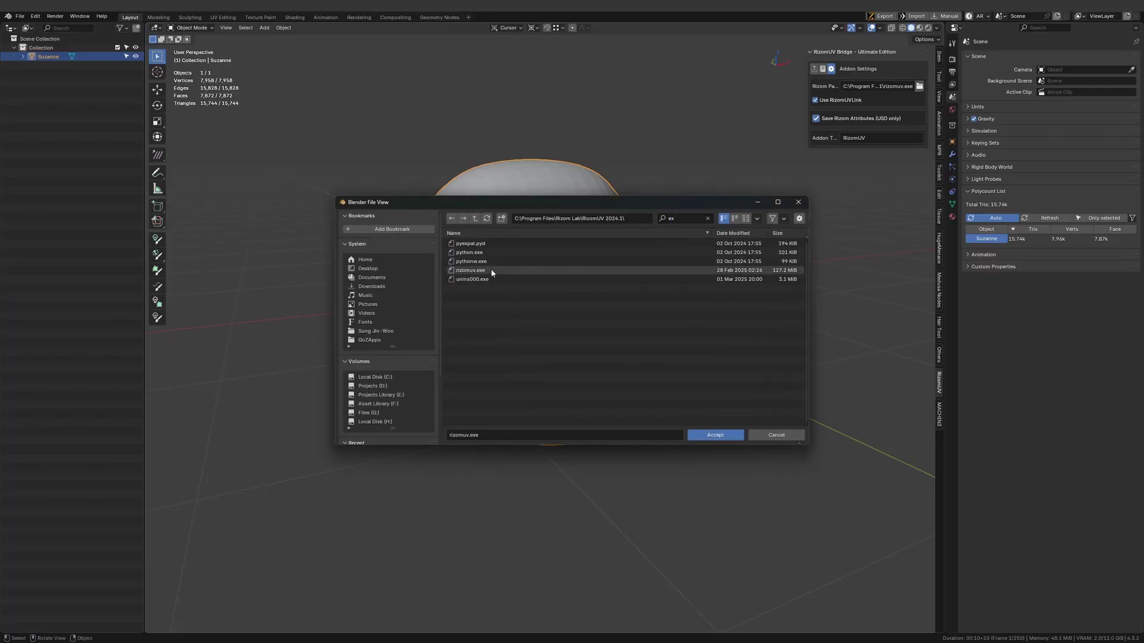
double_click(492, 273)
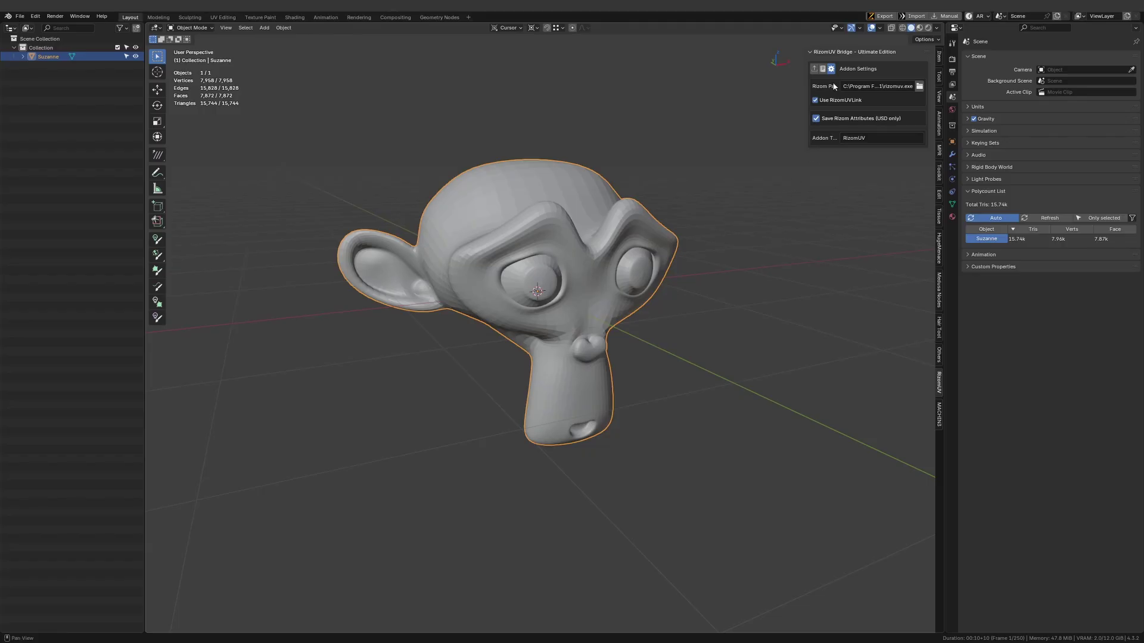
Step: Show the UV Transfer export and import settings and enable Mark Seams for imports
click(816, 71)
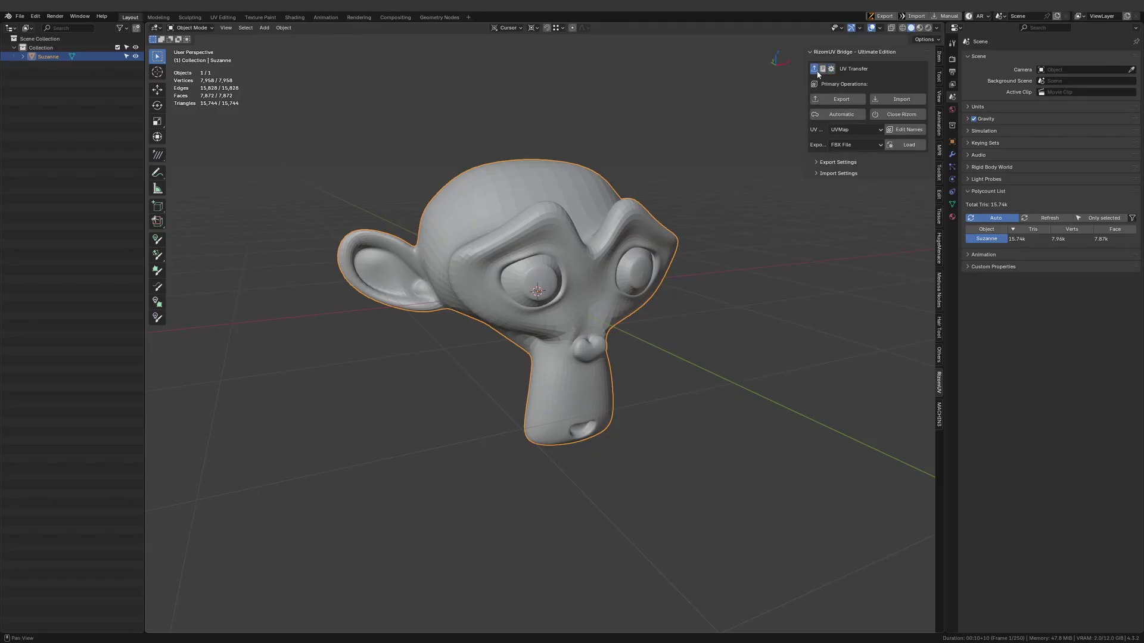
click(837, 162)
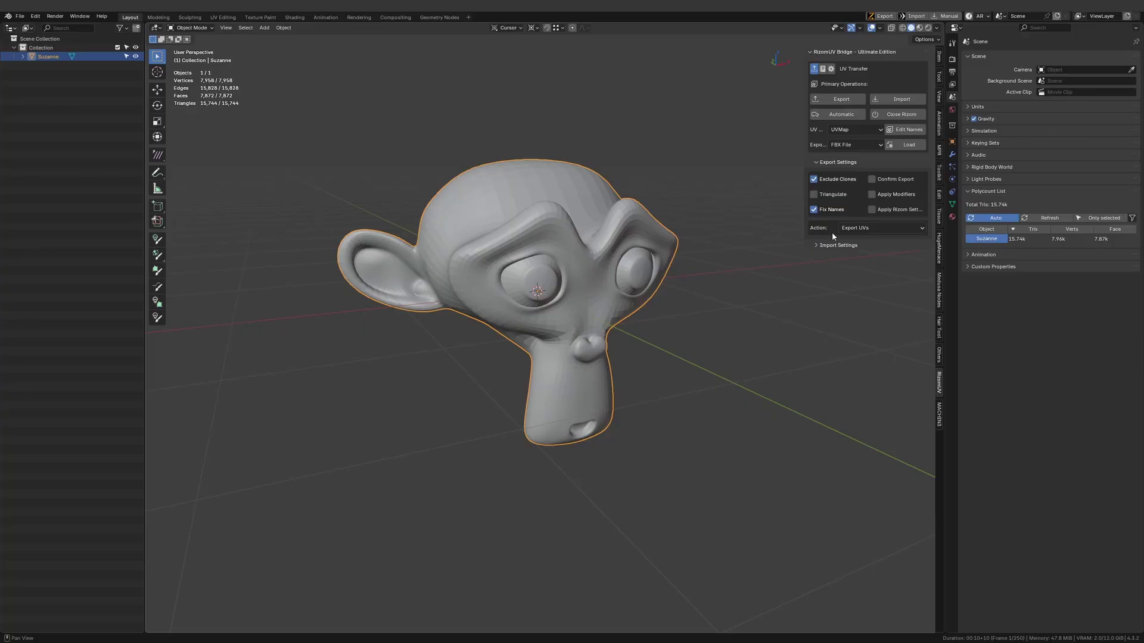
click(837, 245)
middle_drag(539, 273, 622, 276)
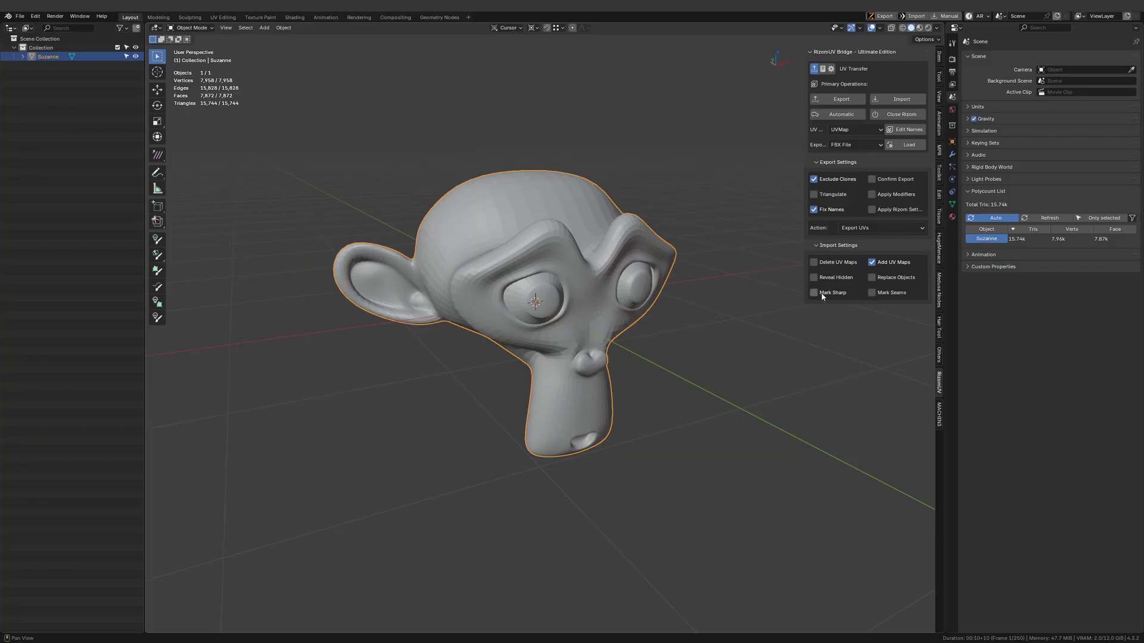
click(871, 293)
middle_drag(608, 307, 583, 326)
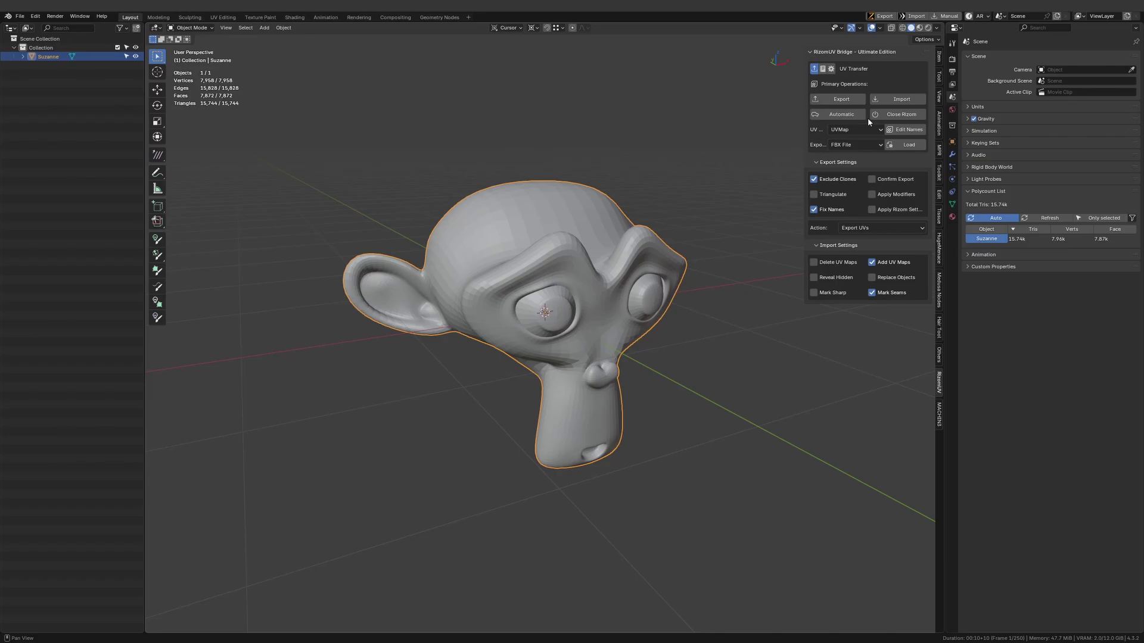
Step: Set the map resolution in the Rizom Live Access layout settings to 4096 px
click(823, 69)
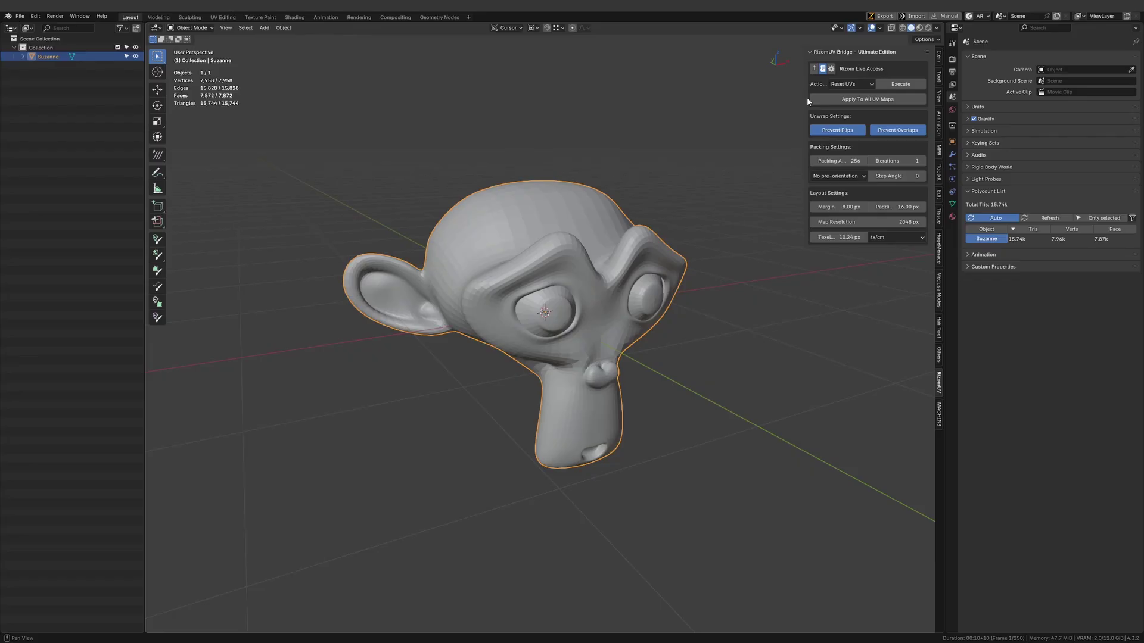
drag(807, 104, 772, 104)
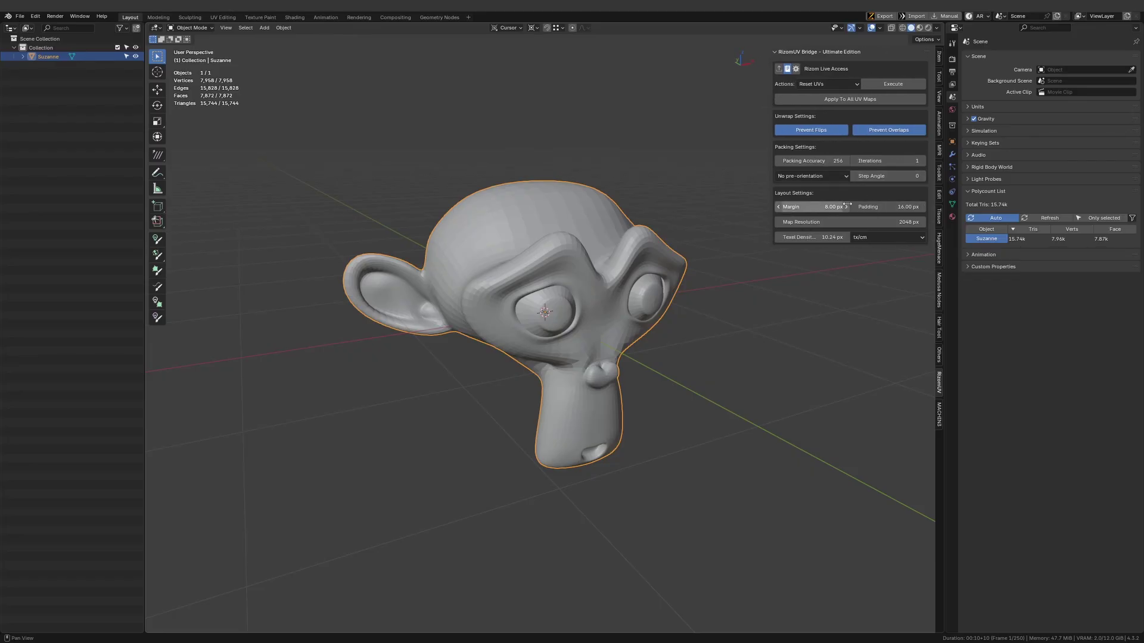
click(881, 206)
key(Return)
click(881, 221)
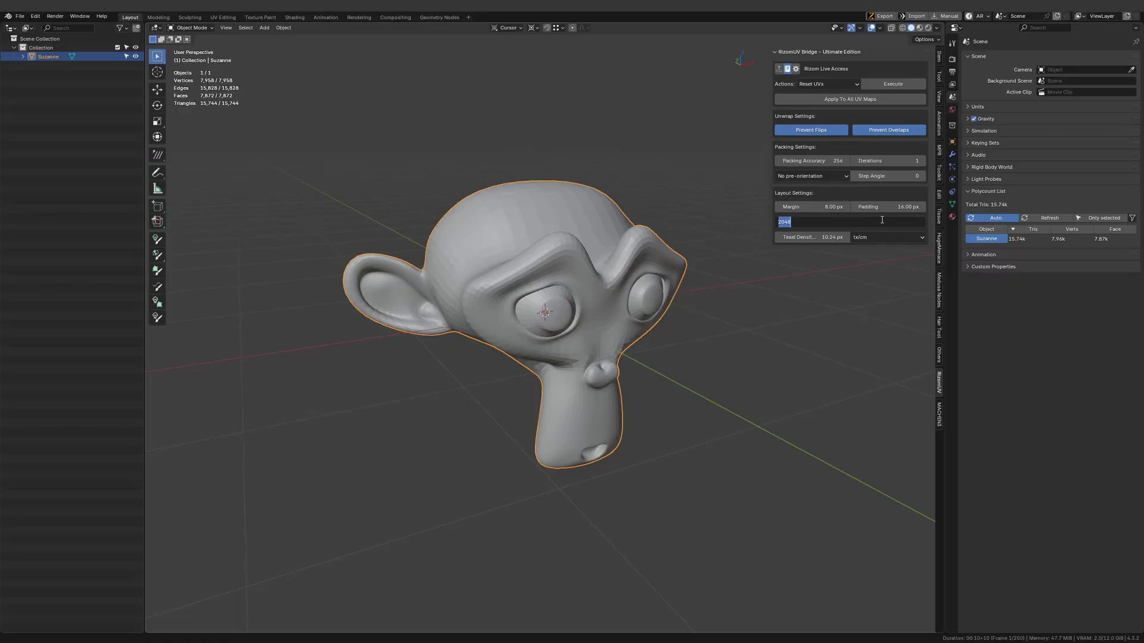
text(4096)
key(Return)
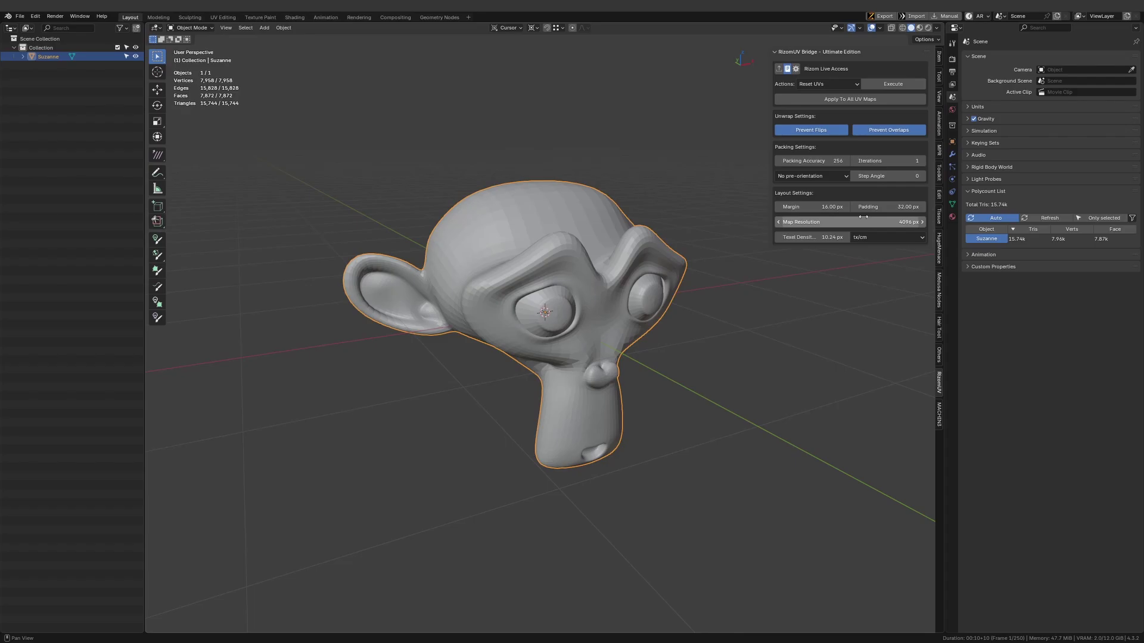
Step: Return to UV Transfer, reselect the Suzanne head and export it to RizomUV as an FBX file with its UVs
click(778, 68)
scroll(553, 437, down, 2)
click(553, 438)
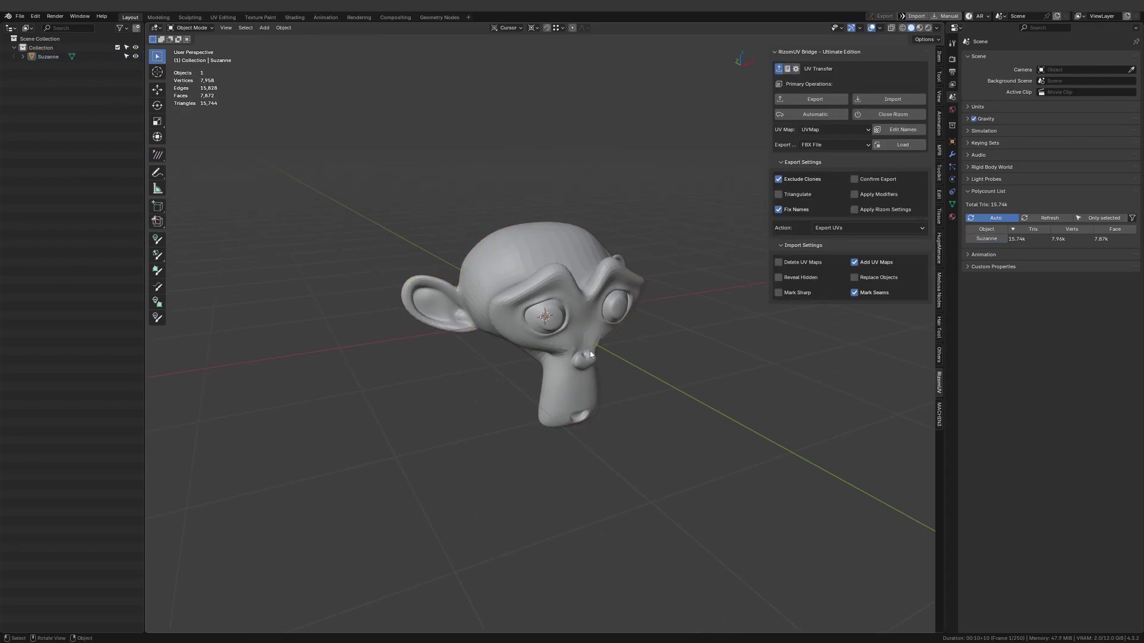
click(590, 351)
middle_drag(580, 344, 593, 317)
click(831, 100)
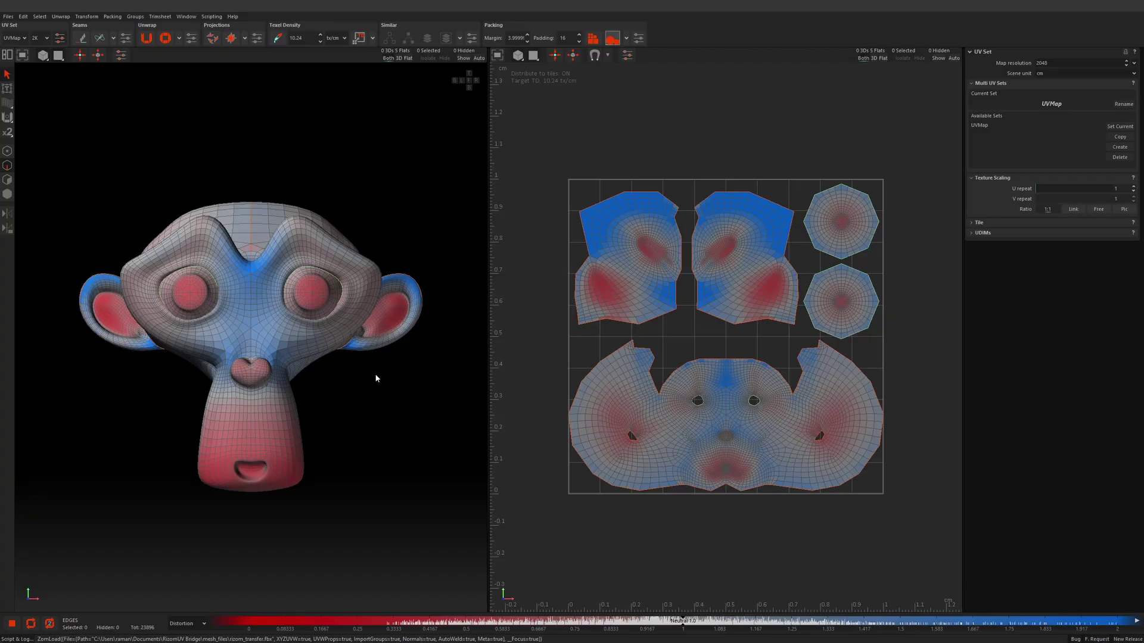
Step: Inspect the transferred head in RizomUV and compare its layout with all its faces selected in Blender's UV Editing workspace
middle_drag(346, 366, 350, 386)
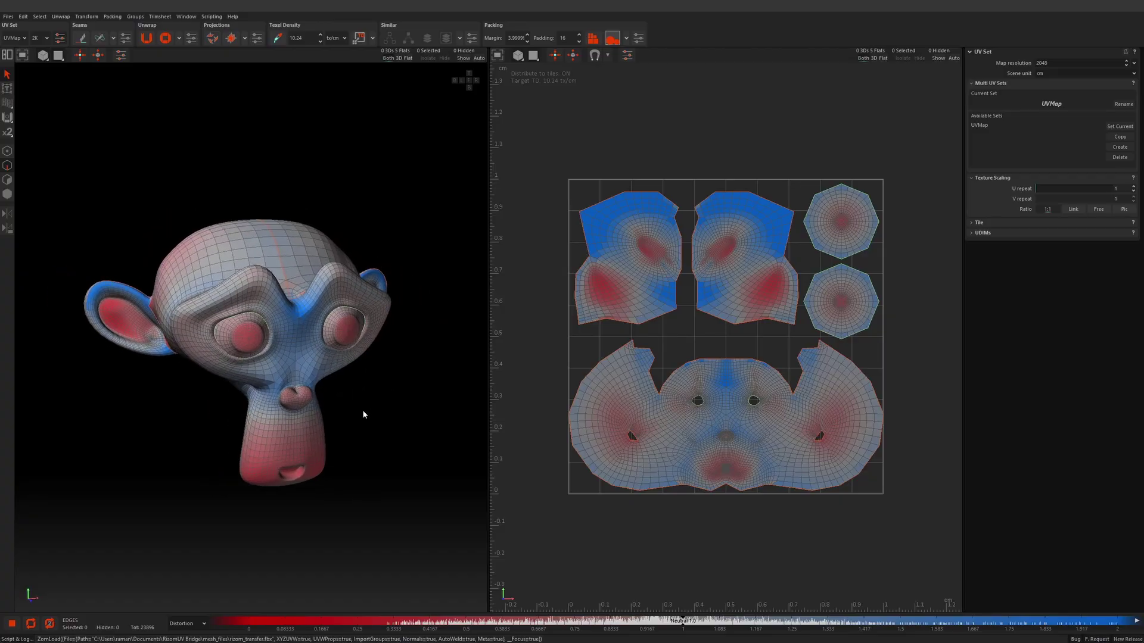
middle_drag(332, 410, 365, 378)
scroll(369, 385, up, 2)
key(alt+Tab)
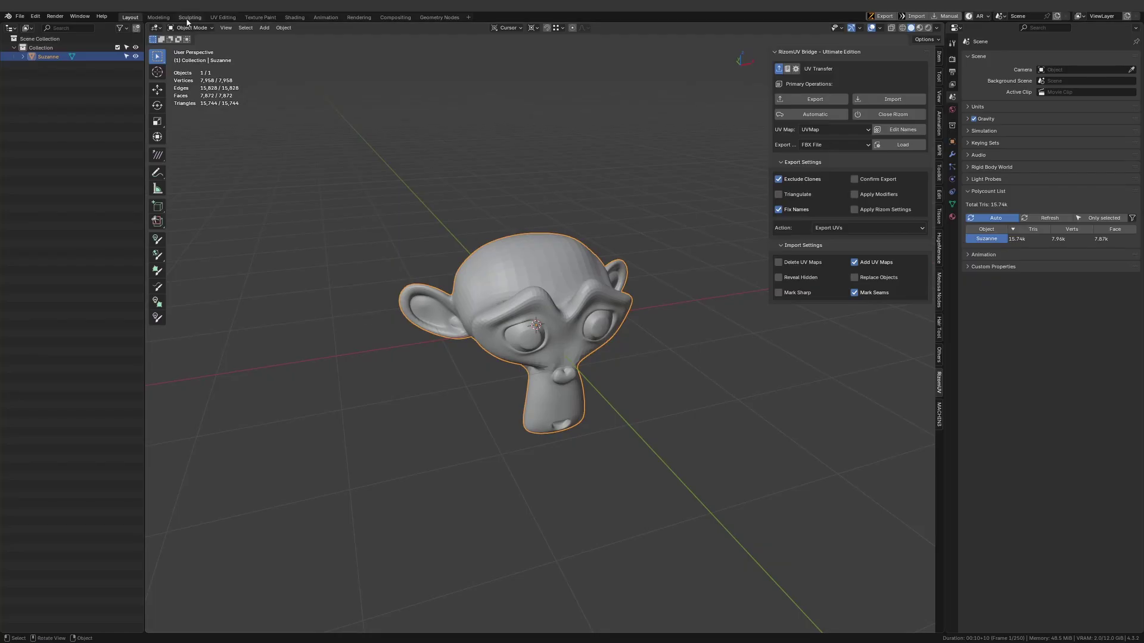
click(189, 18)
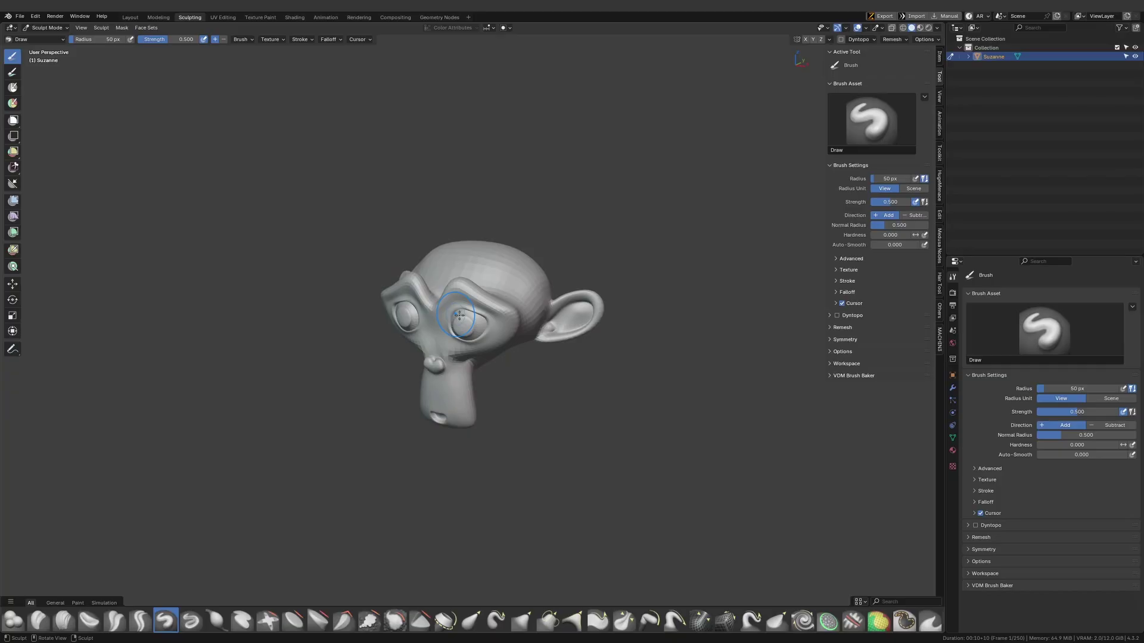
click(223, 17)
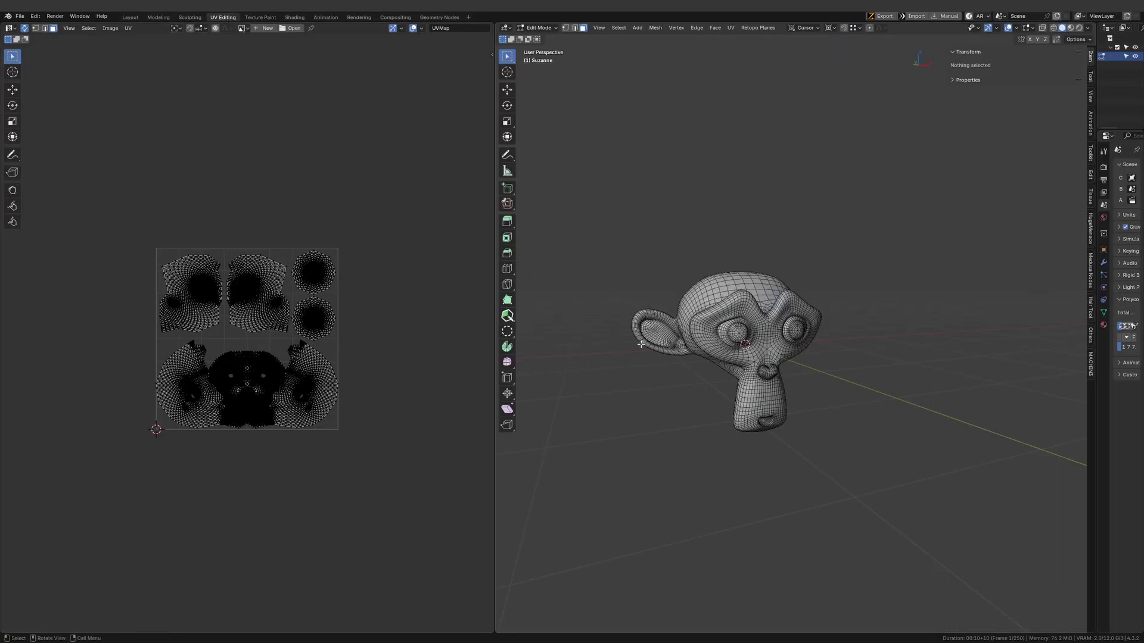
scroll(702, 357, up, 2)
middle_drag(703, 358, 745, 360)
key(a)
middle_drag(638, 334, 846, 358)
scroll(807, 360, down, 3)
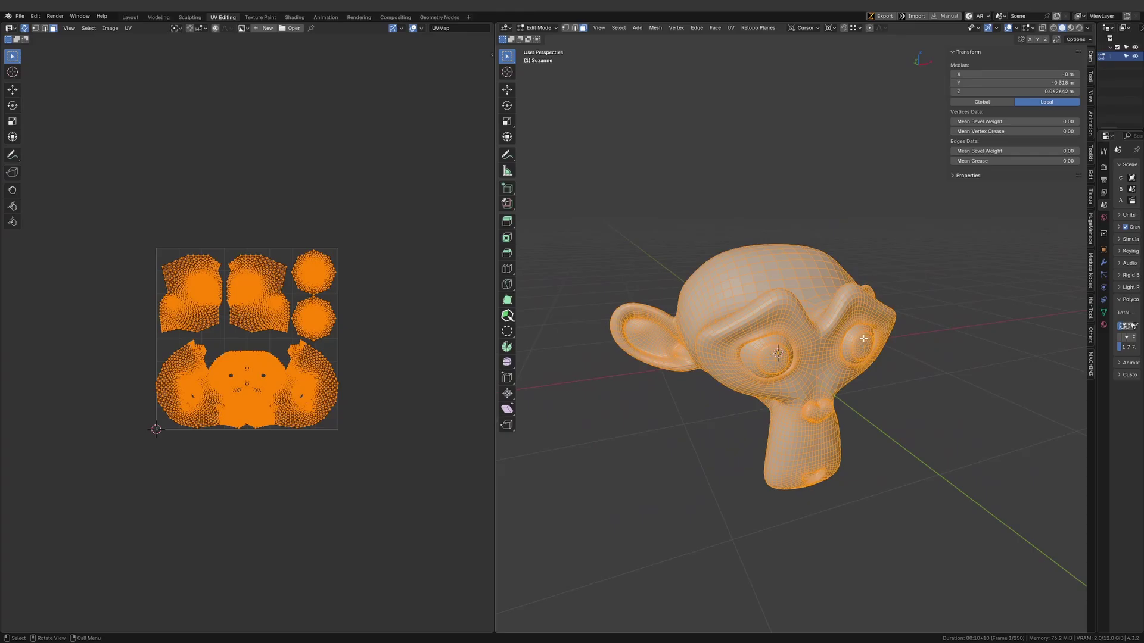
Step: Switch to RizomUV and cut a seam along the face island's vertical centre line from forehead to chin
key(alt+Tab)
scroll(758, 434, up, 3)
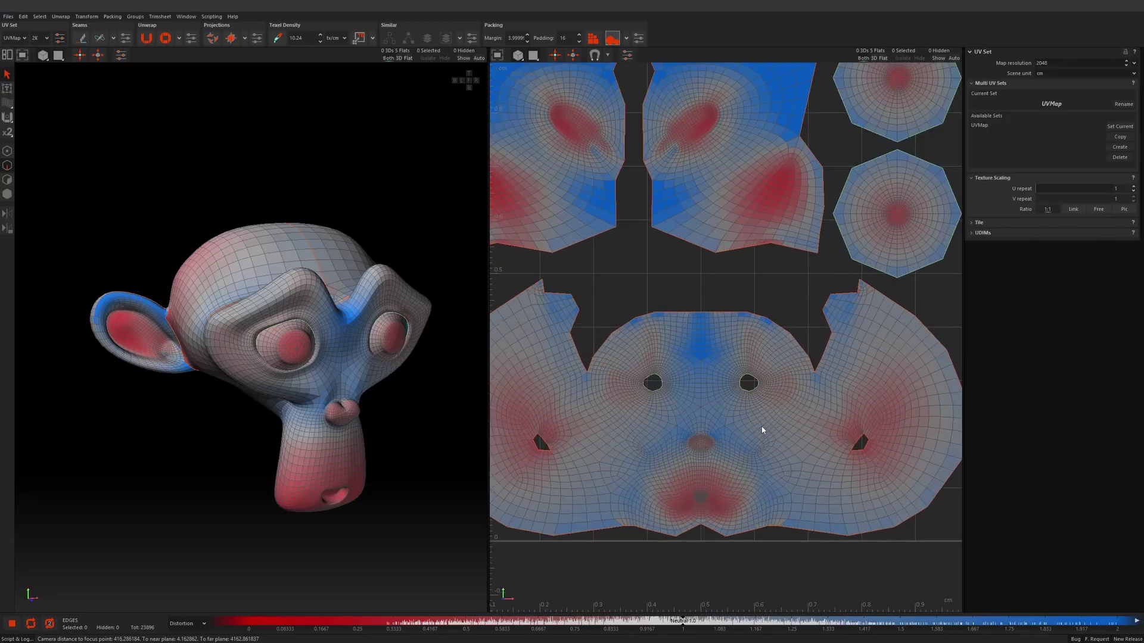
click(700, 317)
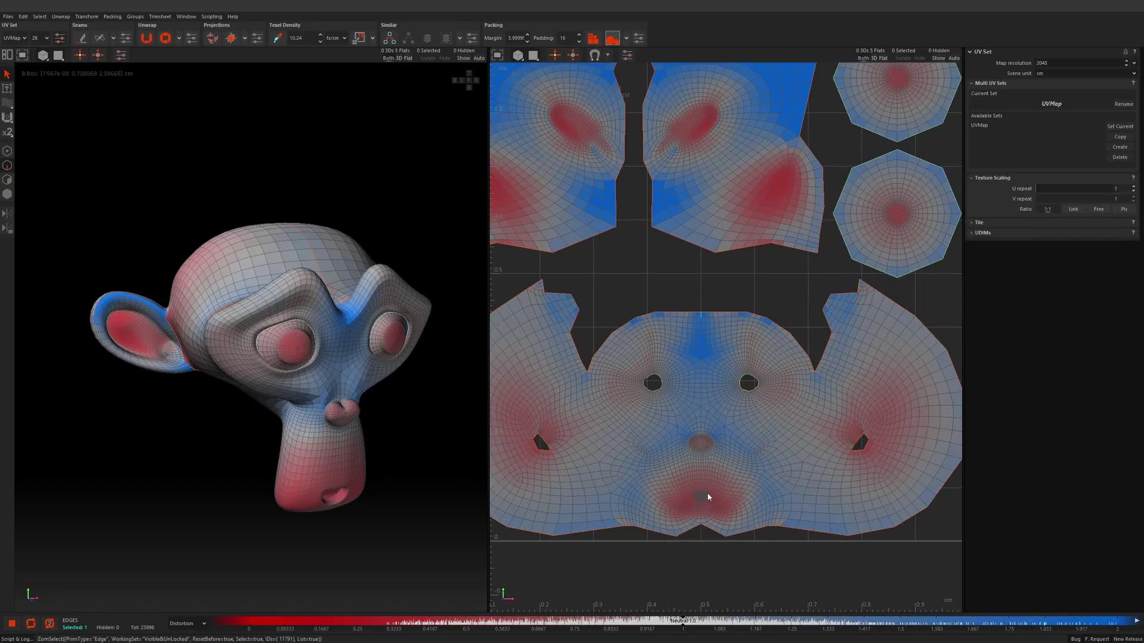
shift+click(701, 523)
middle_drag(691, 523, 772, 483)
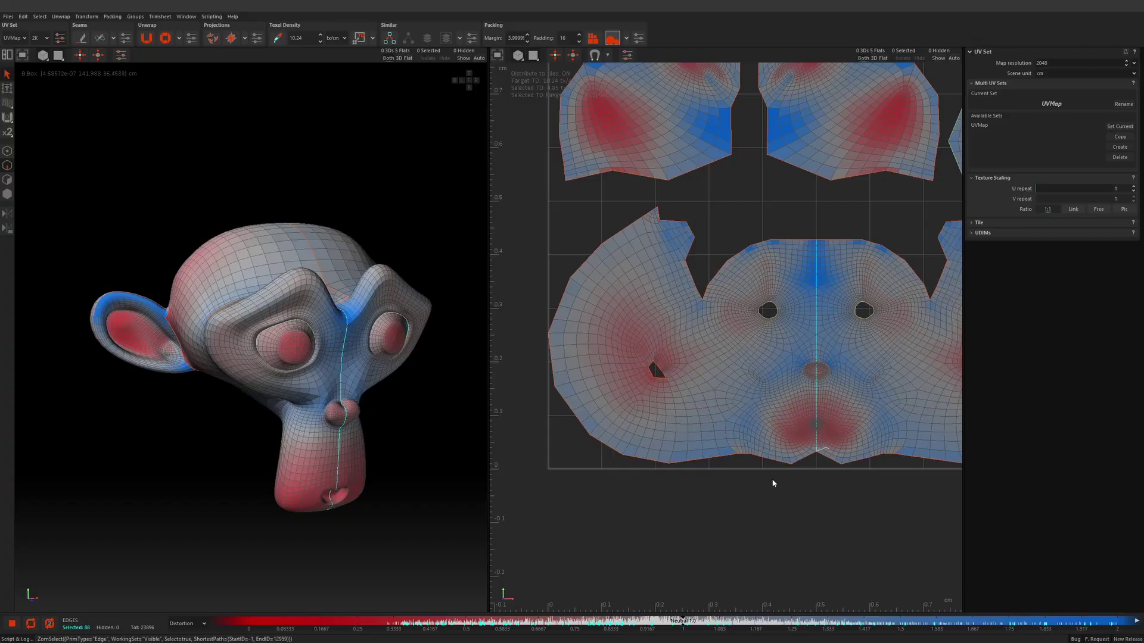
key(c)
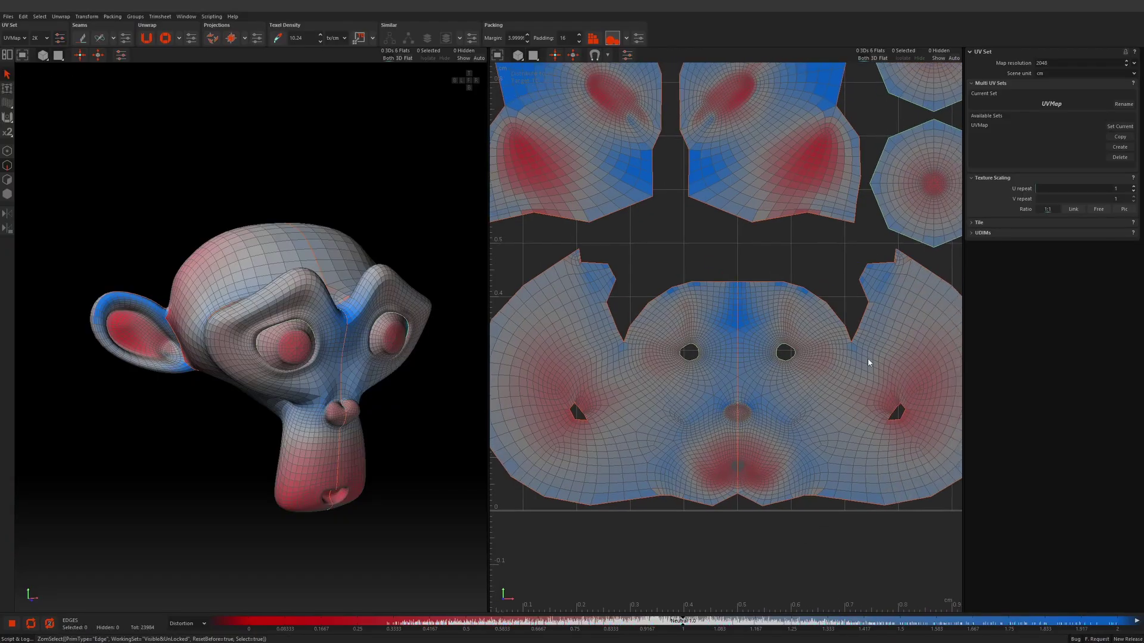
Step: Select the edge loops running from both outer notches beneath the eyes to the nose and cut them as seams
scroll(867, 359, up, 3)
click(843, 344)
scroll(799, 441, up, 2)
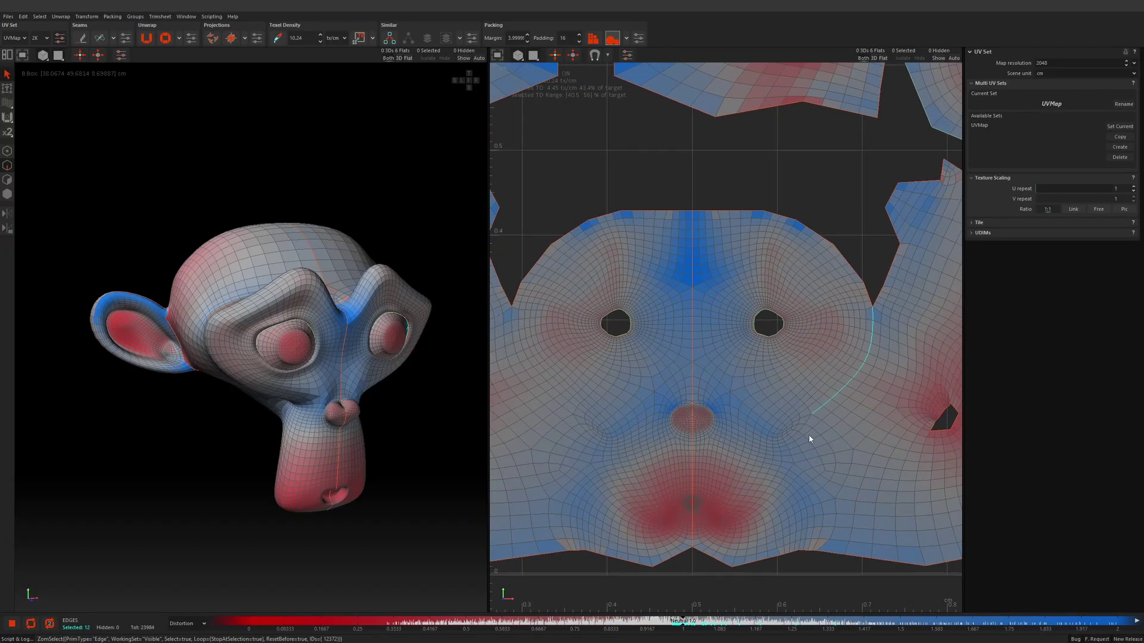
shift+click(809, 423)
shift+double_click(808, 423)
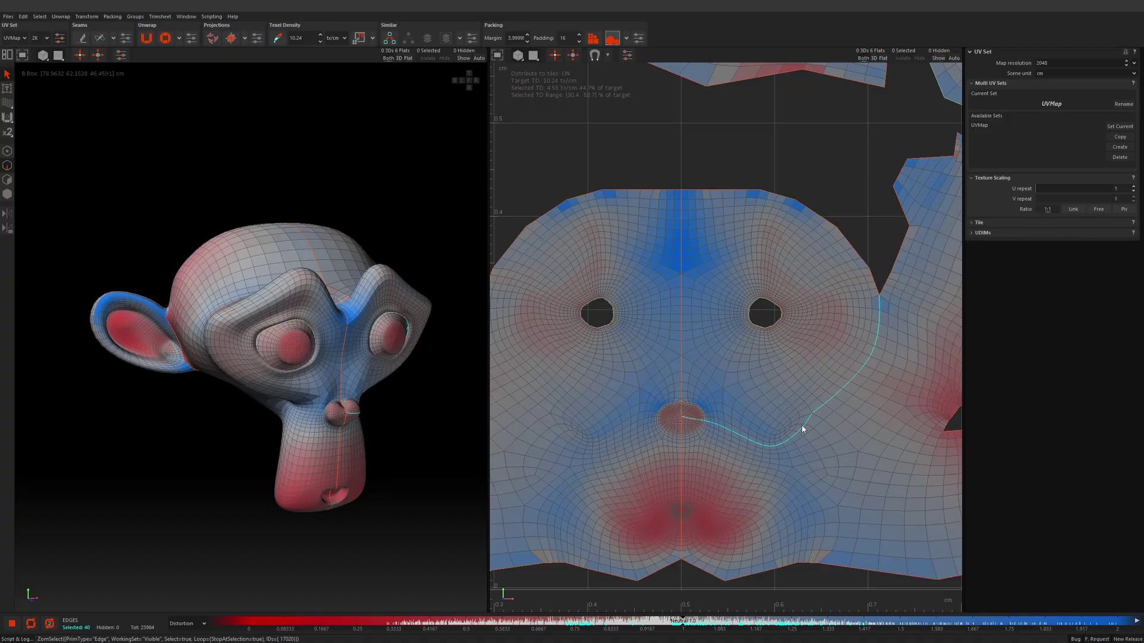
alt+middle_drag(802, 430, 889, 430)
alt+middle_drag(579, 339, 613, 372)
shift+click(605, 338)
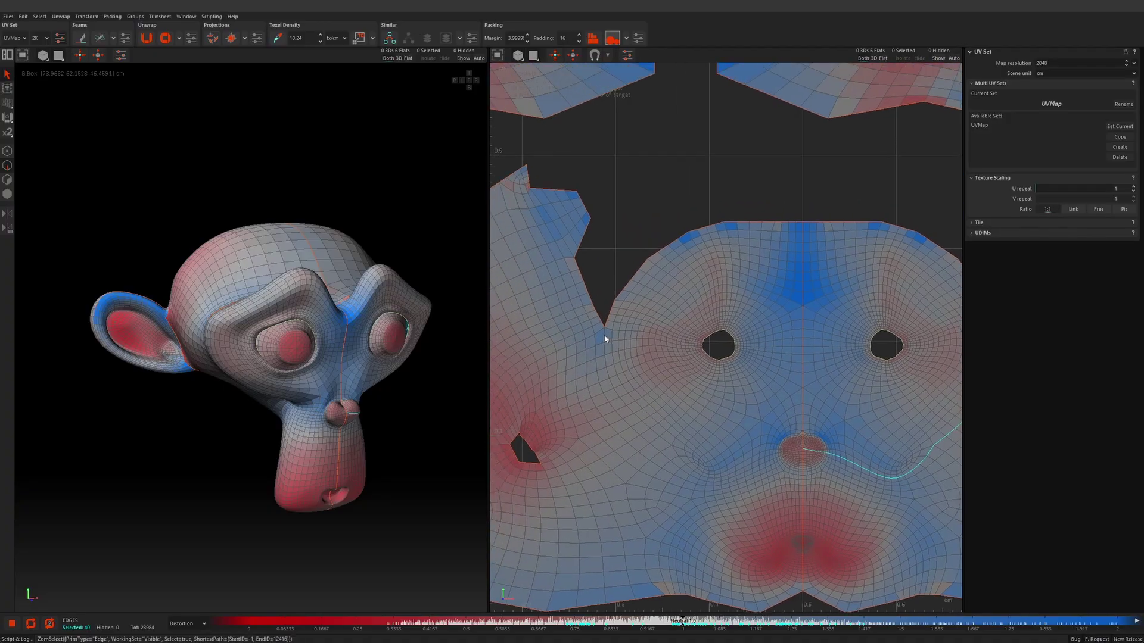
double_click(604, 338)
key(c)
Step: Cut seams down both sides of the muzzle, from the under-eye seams to the lower edge of the face island
scroll(746, 460, up, 2)
double_click(784, 437)
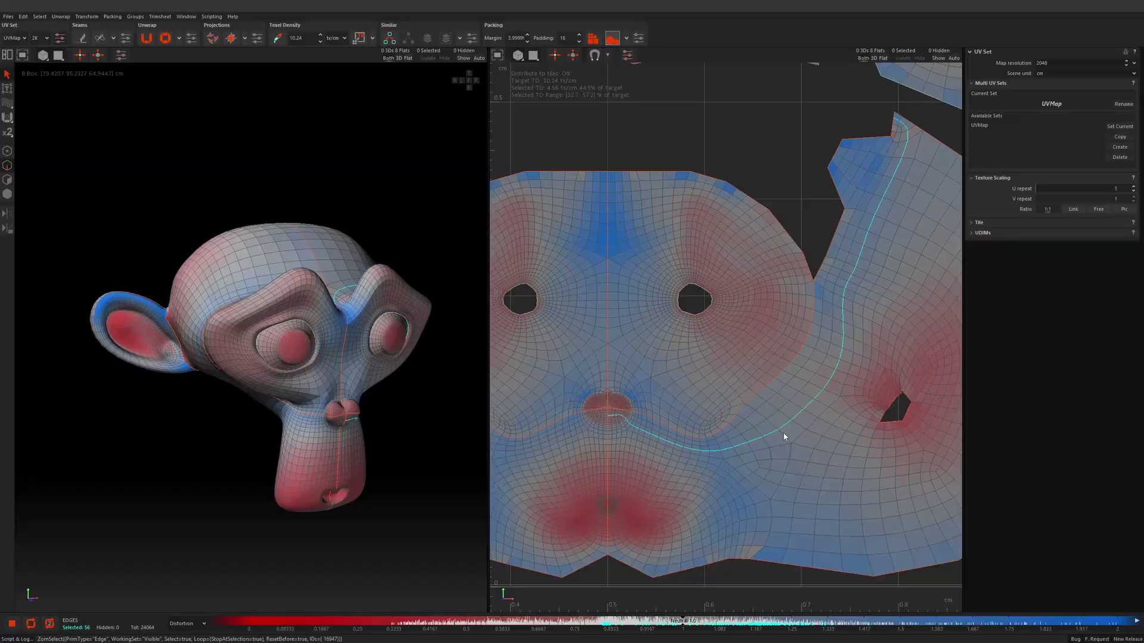
double_click(782, 436)
scroll(811, 472, down, 4)
shift+click(790, 505)
scroll(757, 492, up, 3)
shift+double_click(639, 403)
ctrl+double_click(618, 447)
ctrl+double_click(625, 475)
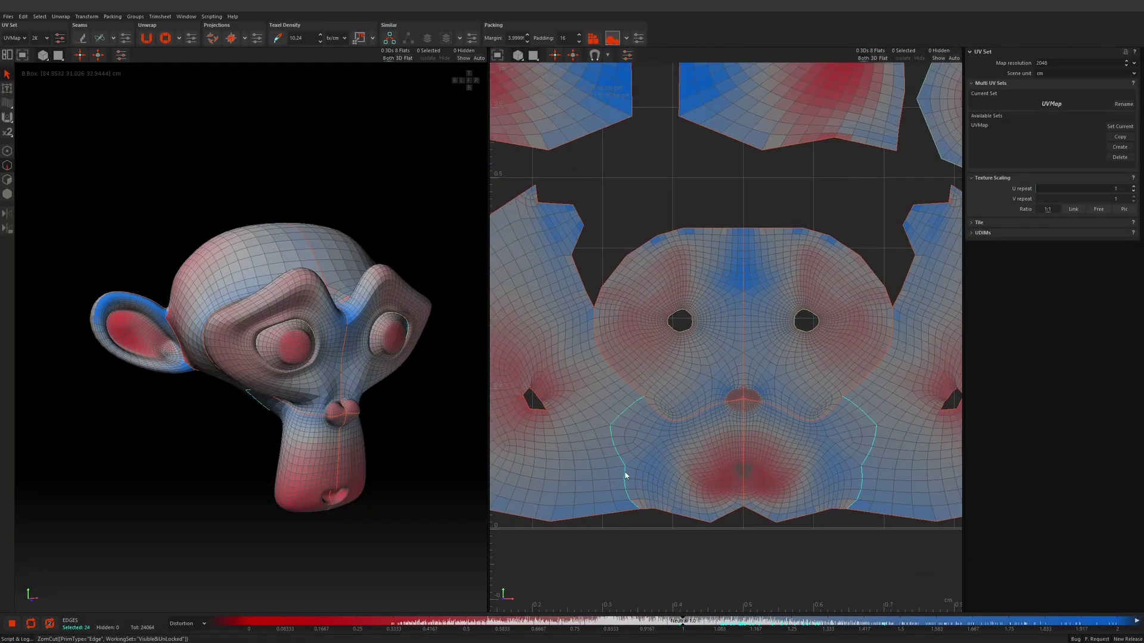
key(c)
Step: Cut a seam along an edge loop across each of the two upper head islands
scroll(625, 474, down, 4)
scroll(628, 337, up, 2)
double_click(633, 327)
scroll(633, 333, down, 3)
shift+double_click(843, 349)
key(c)
scroll(806, 417, down, 3)
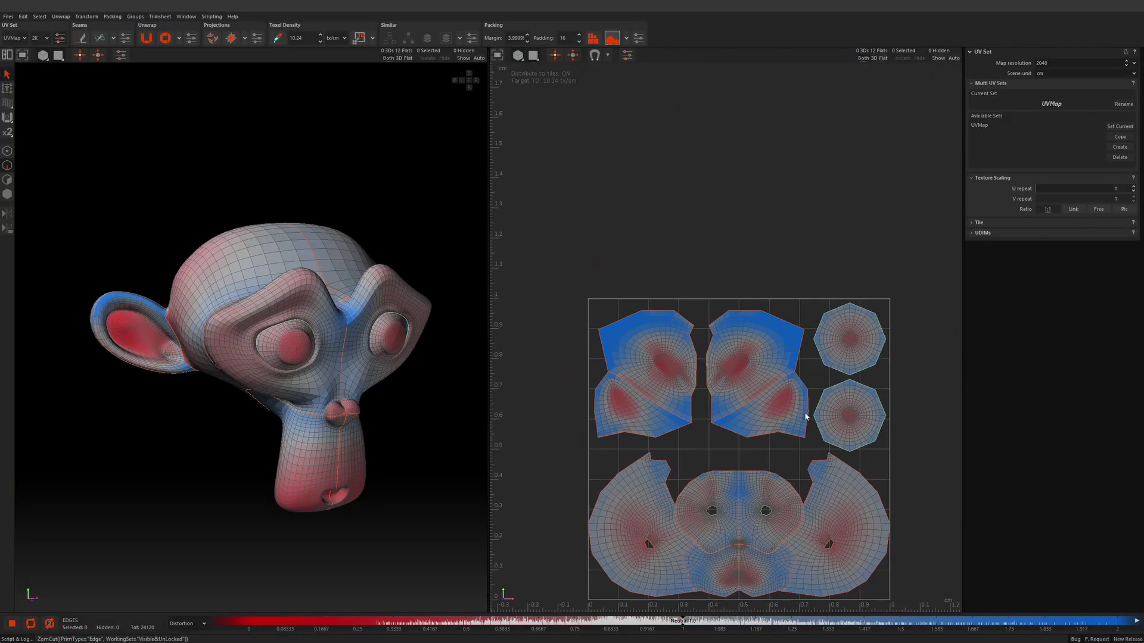
Step: Select all UV islands of the head, unfold them along the new seams and pack them into the UV tile
key(F4)
key(ctrl+a)
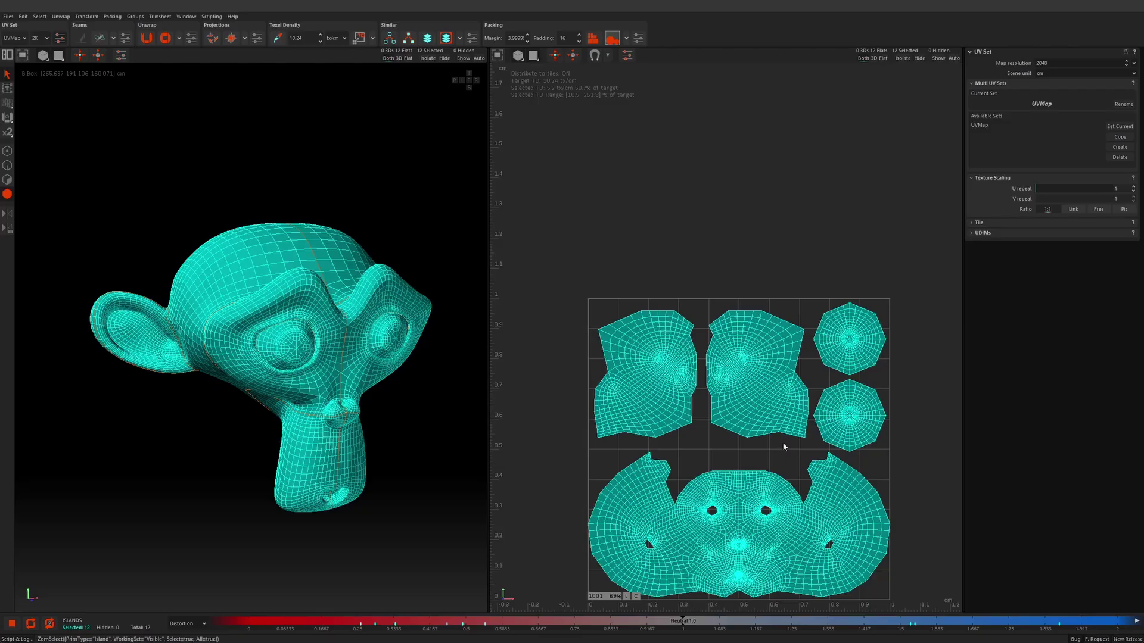
key(ctrl+u)
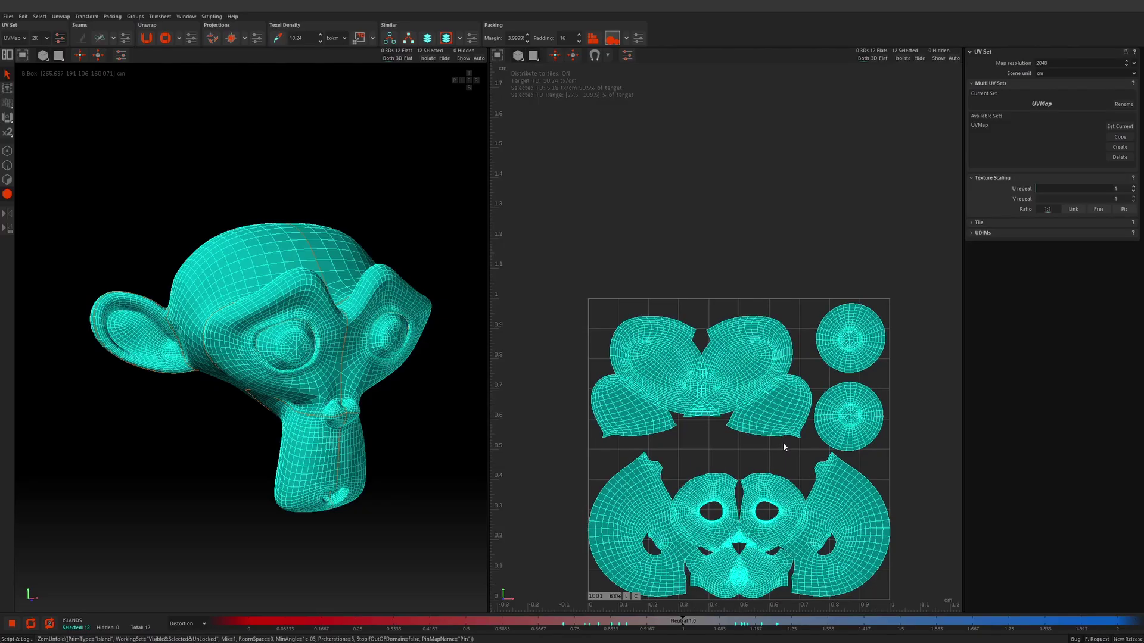
key(ctrl+p)
click(831, 383)
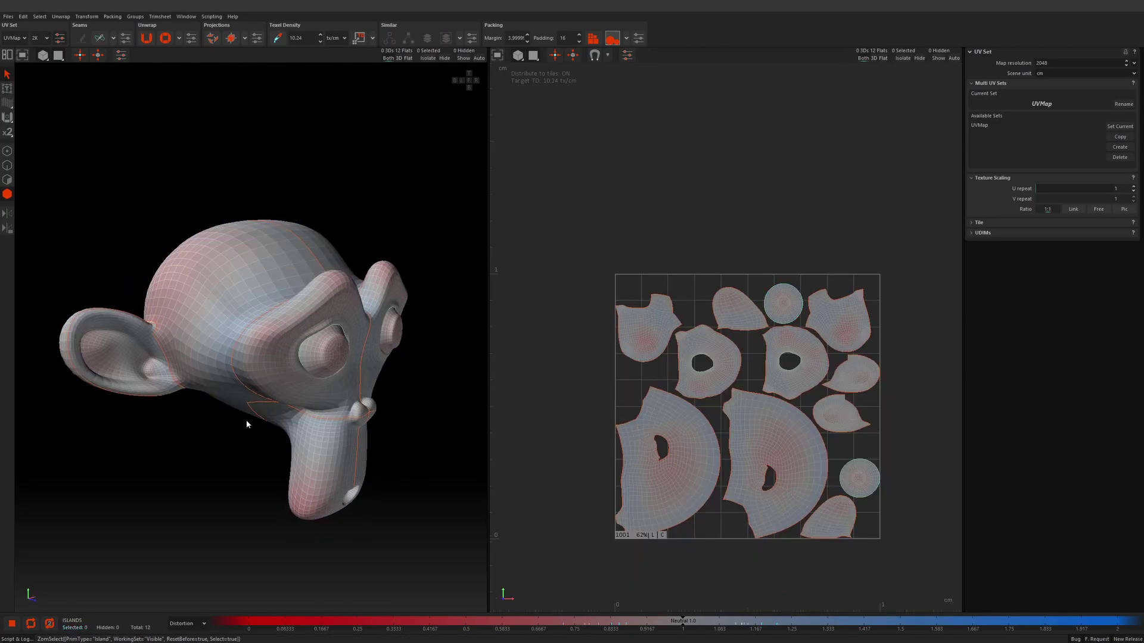
Step: Switch to Blender and examine Suzanne's current UV layout in Edit Mode, ending in Object Mode
key(alt+Tab)
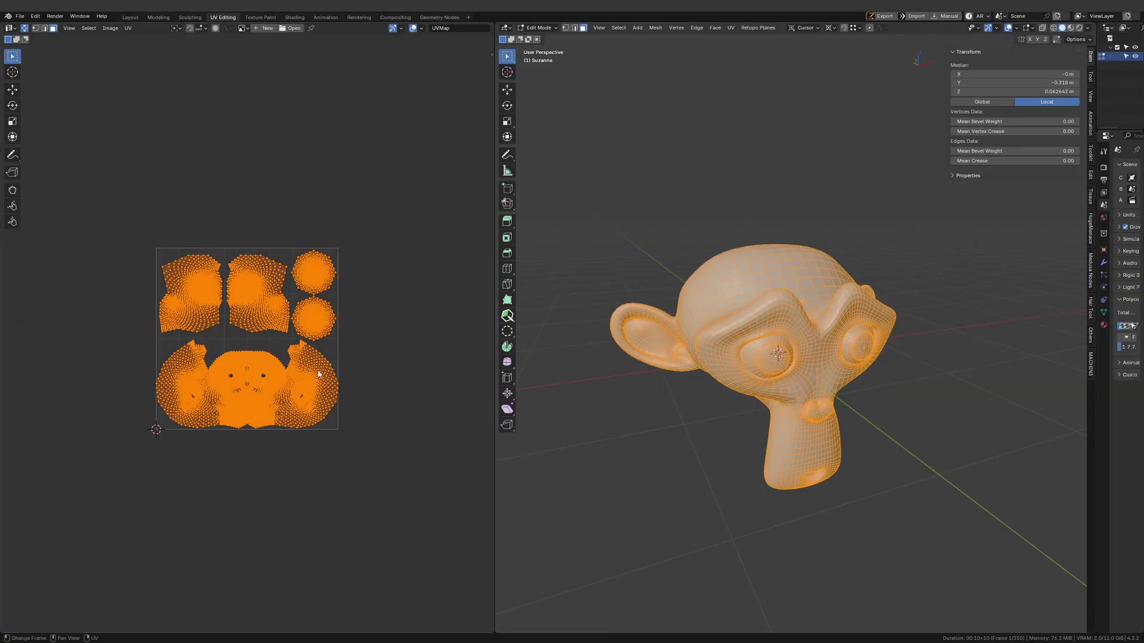
scroll(319, 374, up, 1)
middle_drag(319, 374, 327, 378)
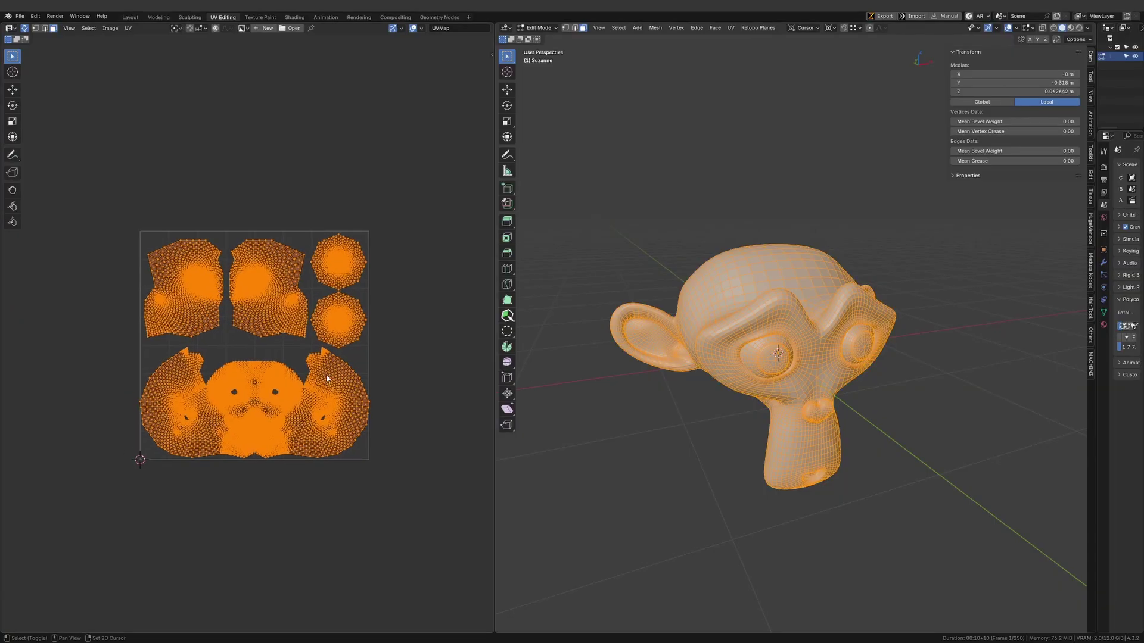
middle_drag(745, 351, 759, 343)
scroll(344, 343, up, 2)
scroll(346, 344, down, 2)
key(Tab)
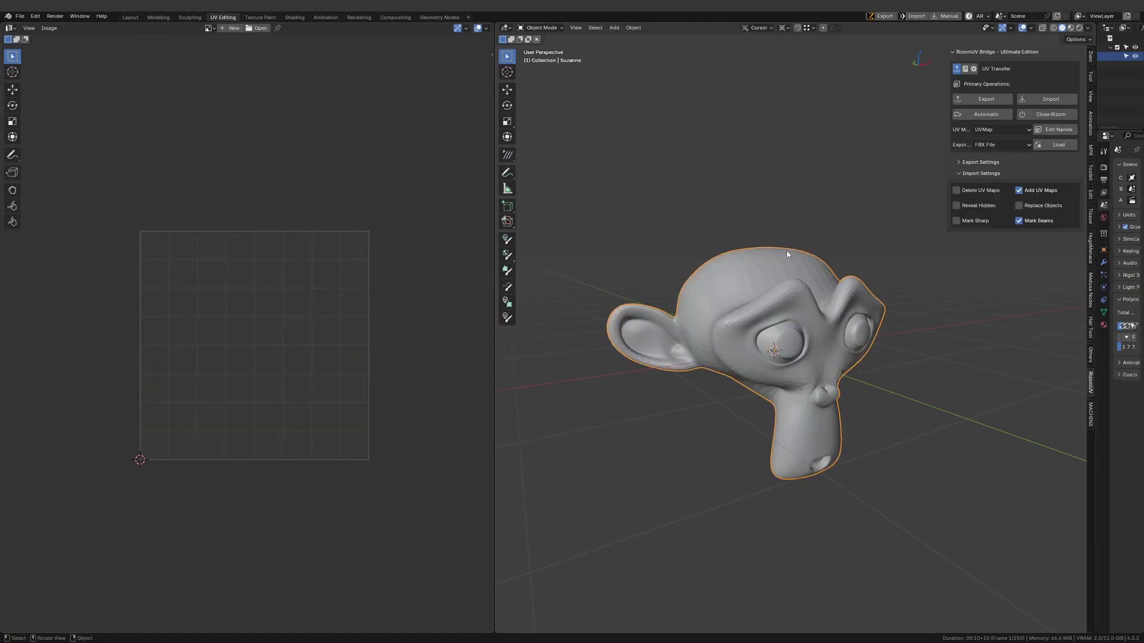
middle_drag(786, 251, 751, 301)
key(Tab)
key(Tab)
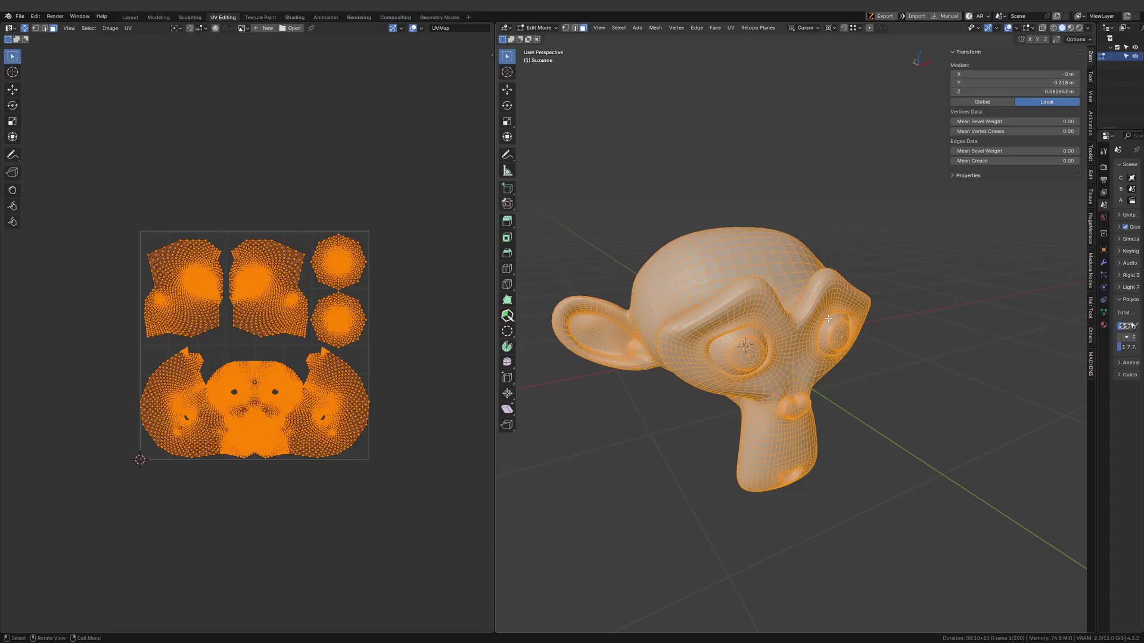
key(Tab)
Step: Switch back to RizomUV and save the unwrapped and packed head to the bridge's transfer file
key(alt+Tab)
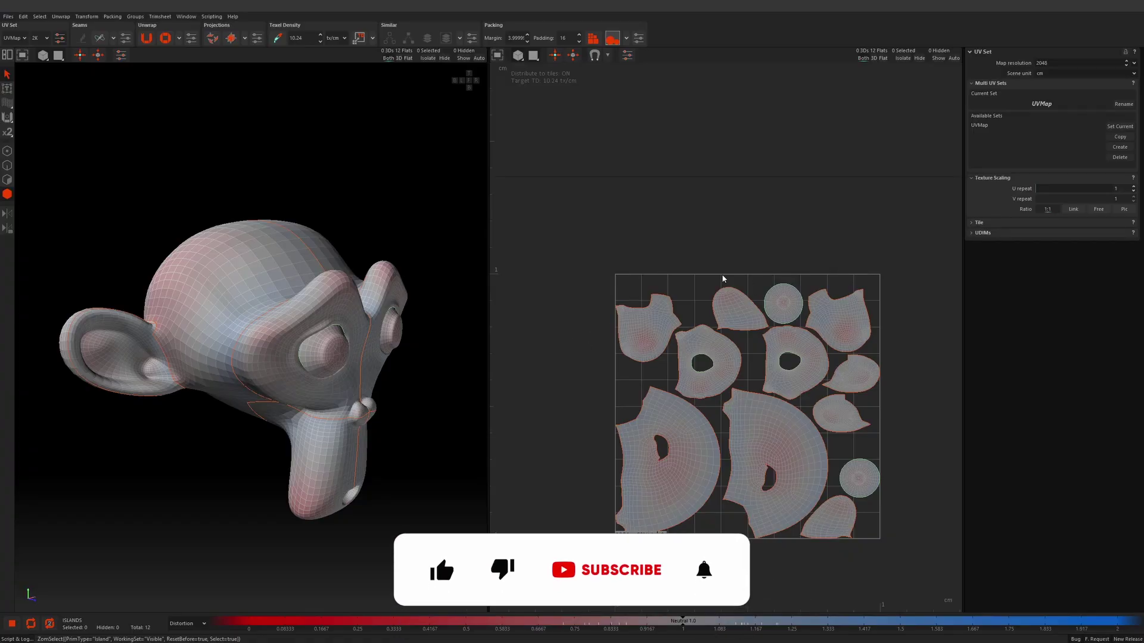
alt+drag(406, 392, 373, 393)
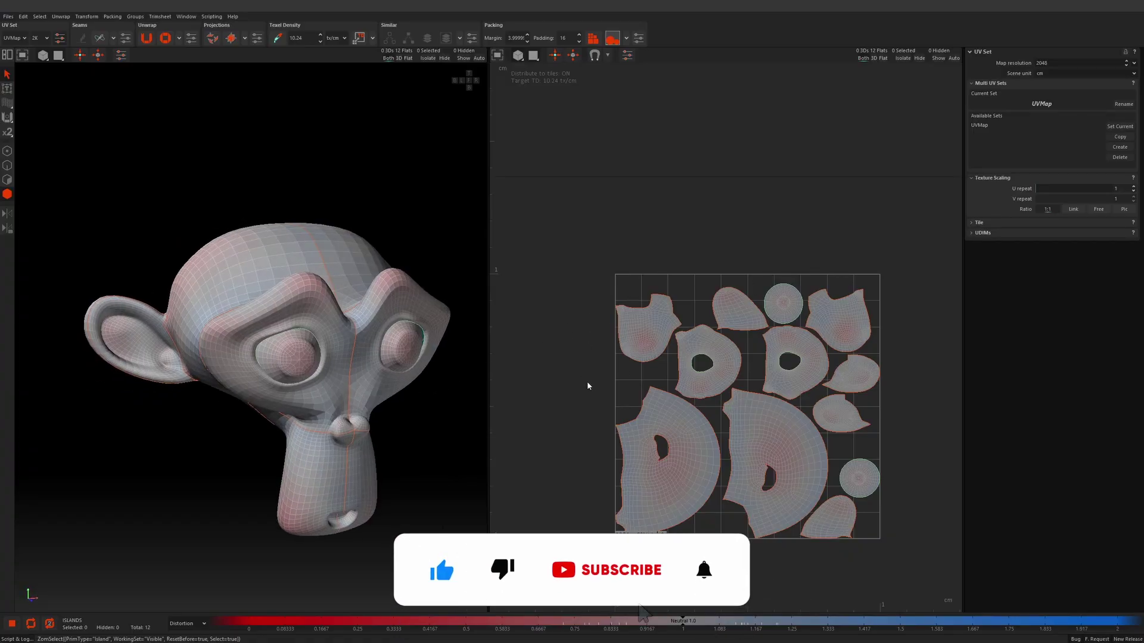
key(ctrl+s)
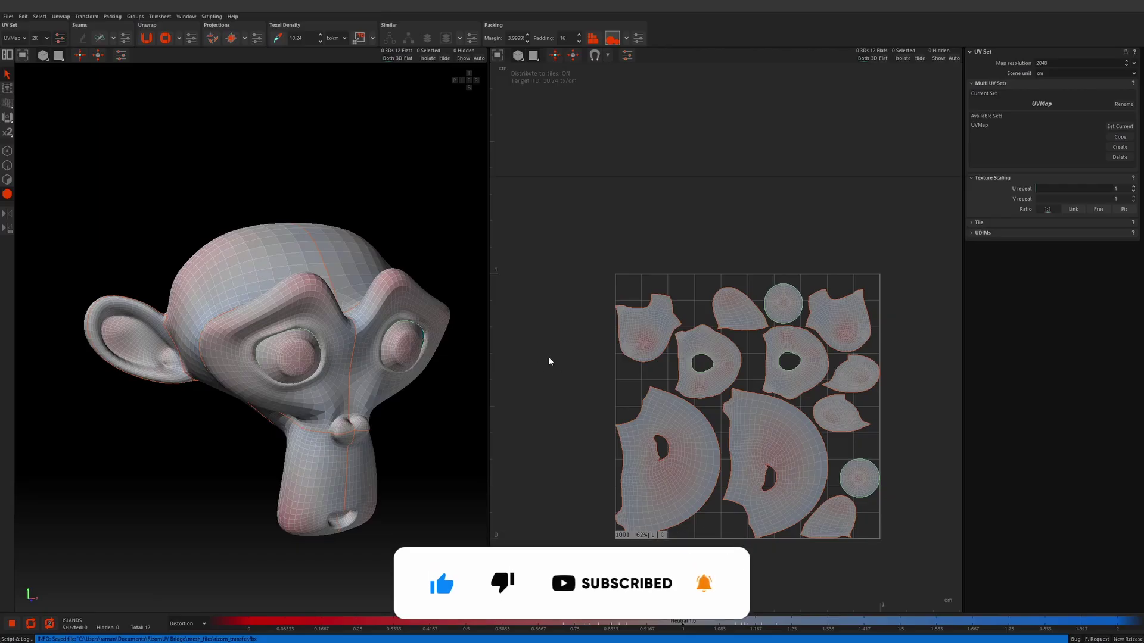
Step: Switch to Blender and import the saved UVs onto Suzanne with the RizomUV Bridge add-on
key(alt+Tab)
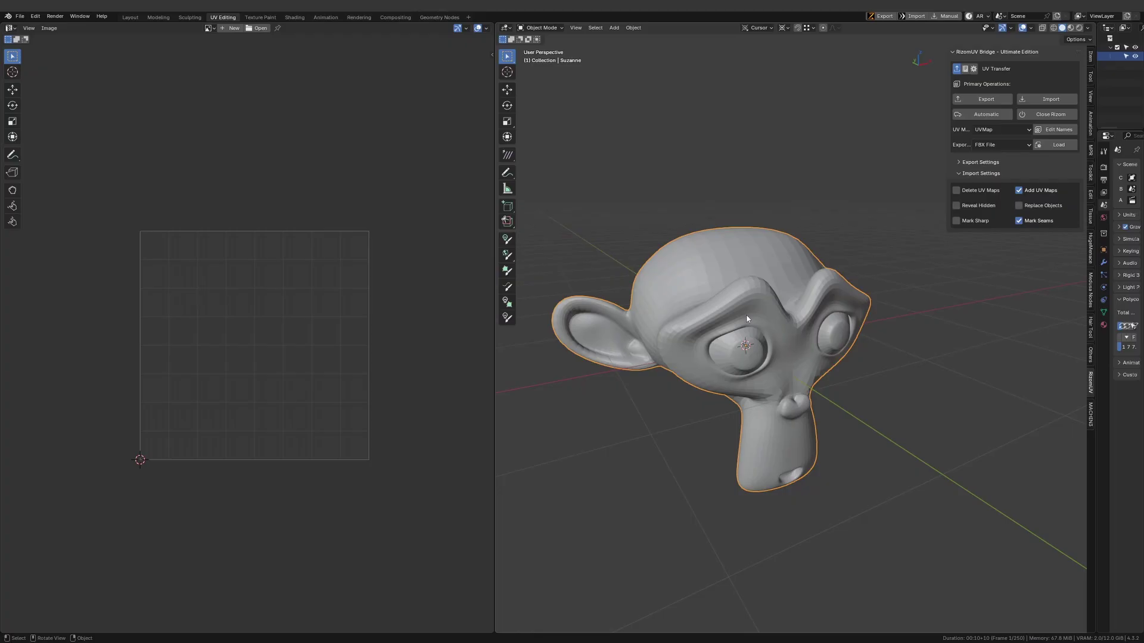
middle_drag(750, 317, 786, 336)
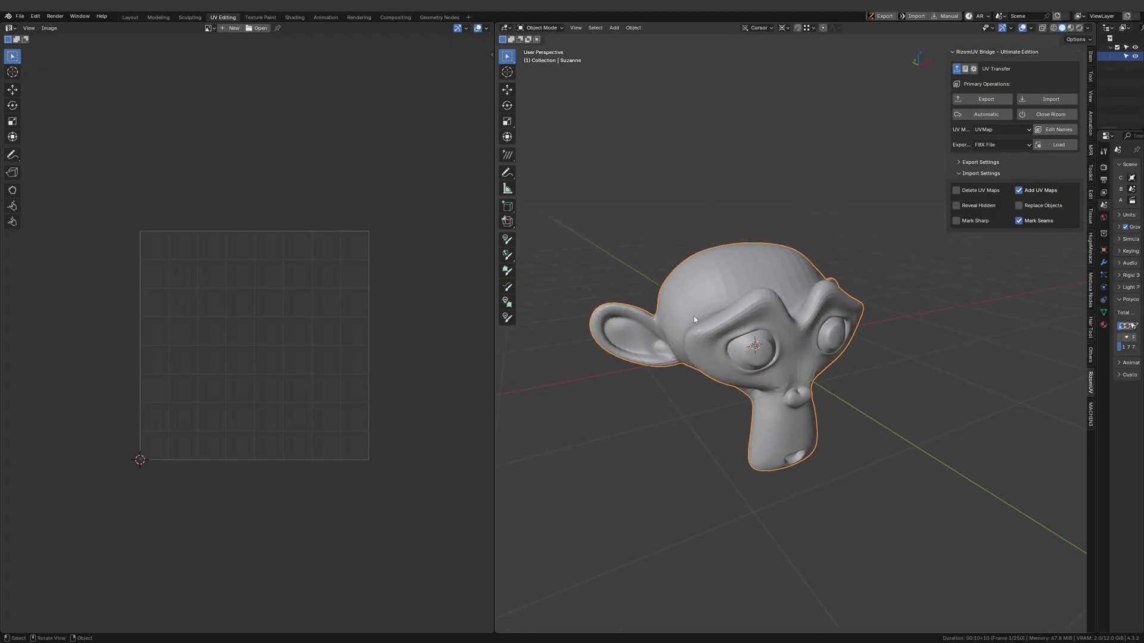
middle_drag(741, 325, 781, 312)
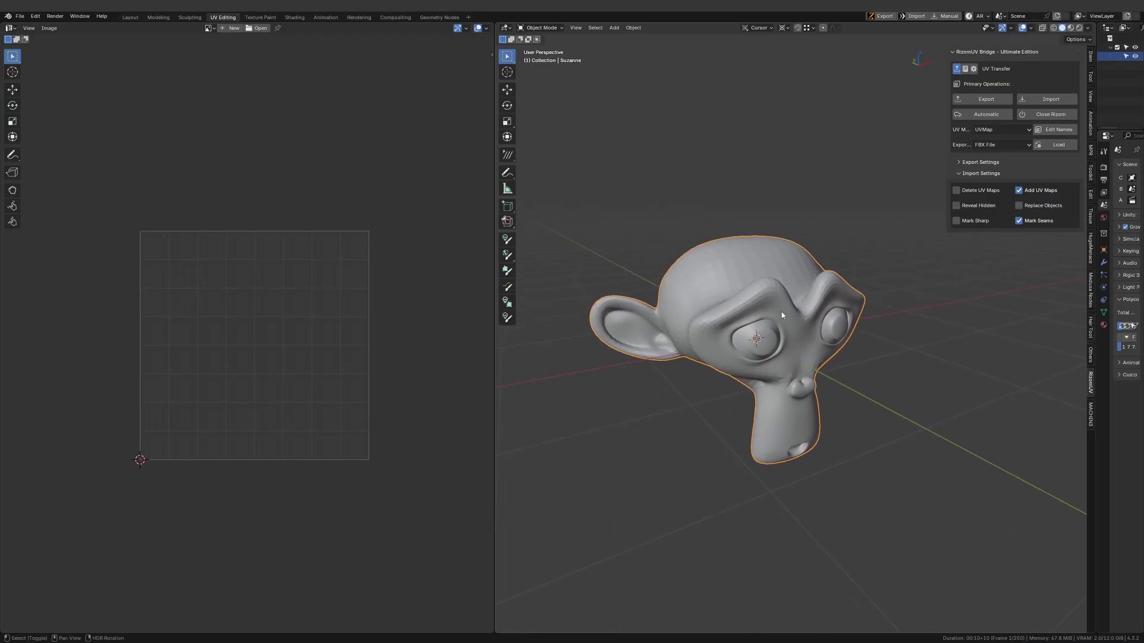
click(1051, 99)
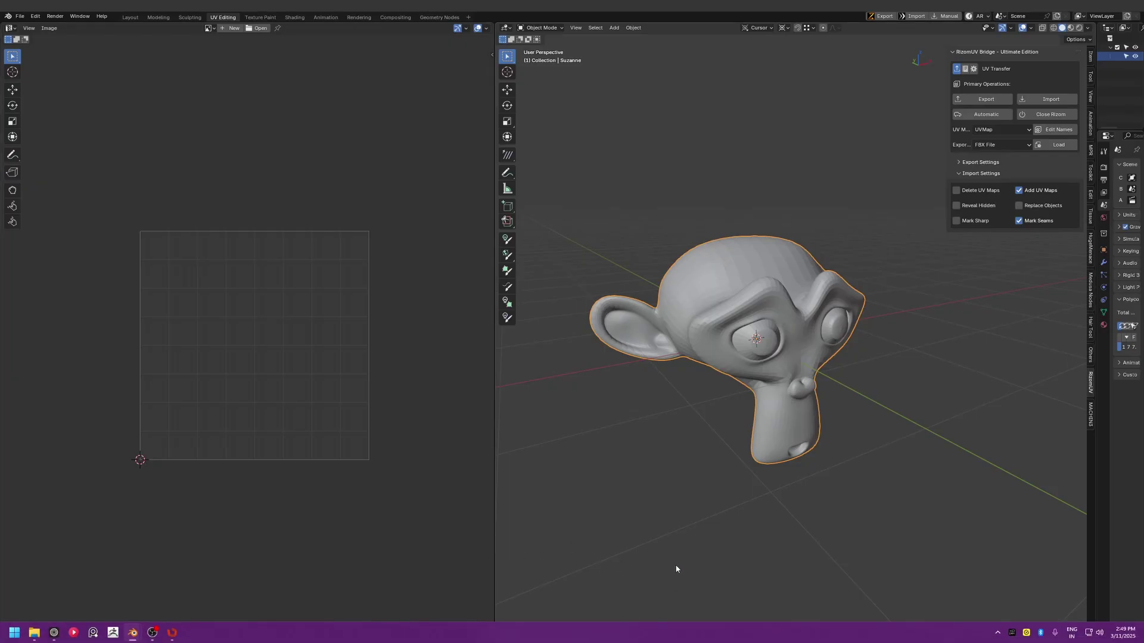
Step: Examine the imported UV islands and the seams on Suzanne's head in Edit Mode, and return to Object Mode
key(ctrl+Tab)
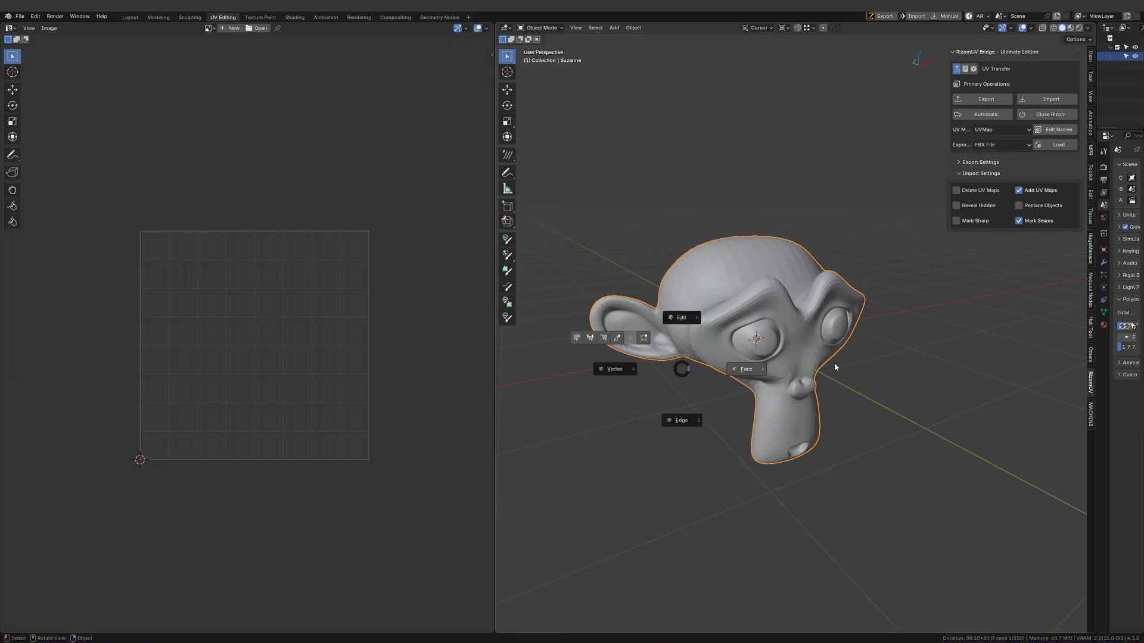
click(710, 380)
scroll(261, 309, up, 4)
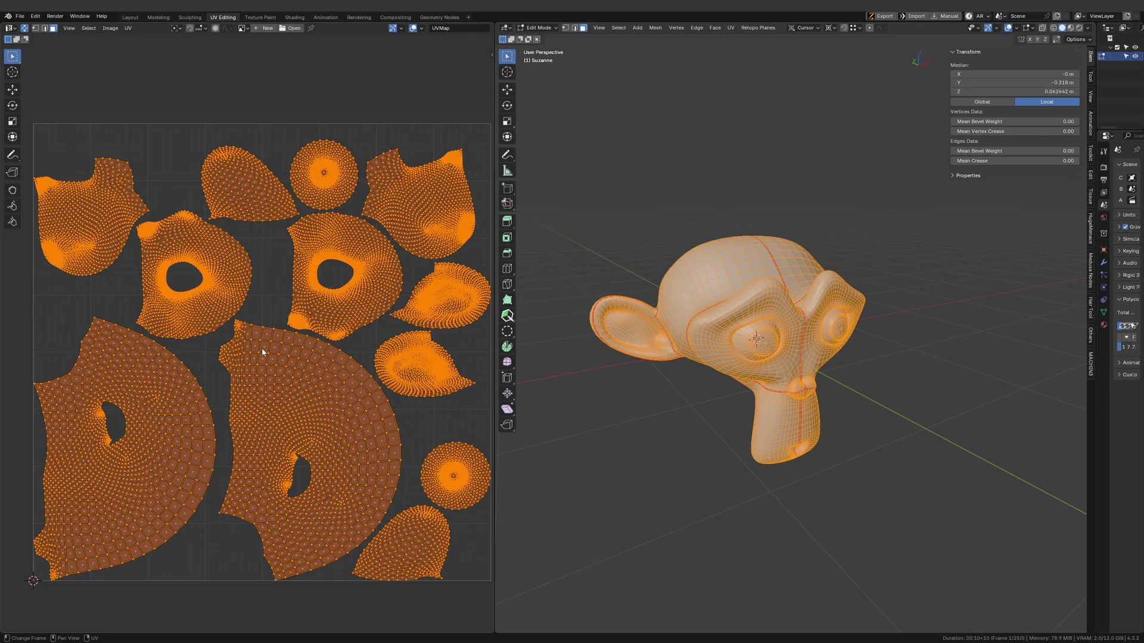
scroll(260, 309, down, 1)
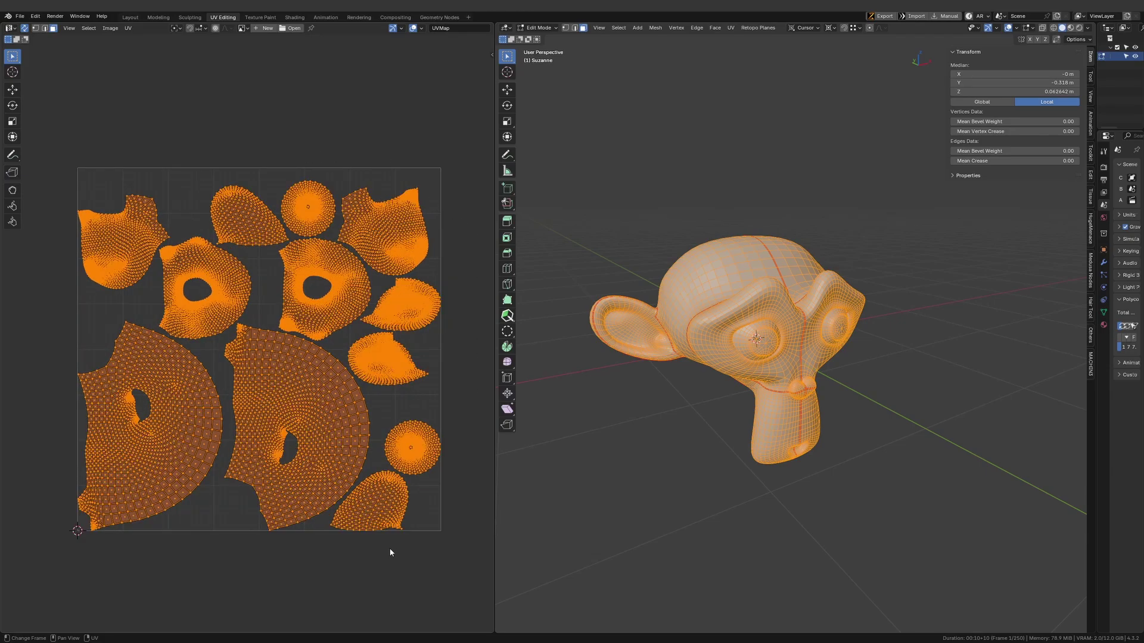
middle_drag(882, 316, 900, 333)
scroll(767, 324, up, 3)
scroll(915, 421, down, 2)
click(915, 421)
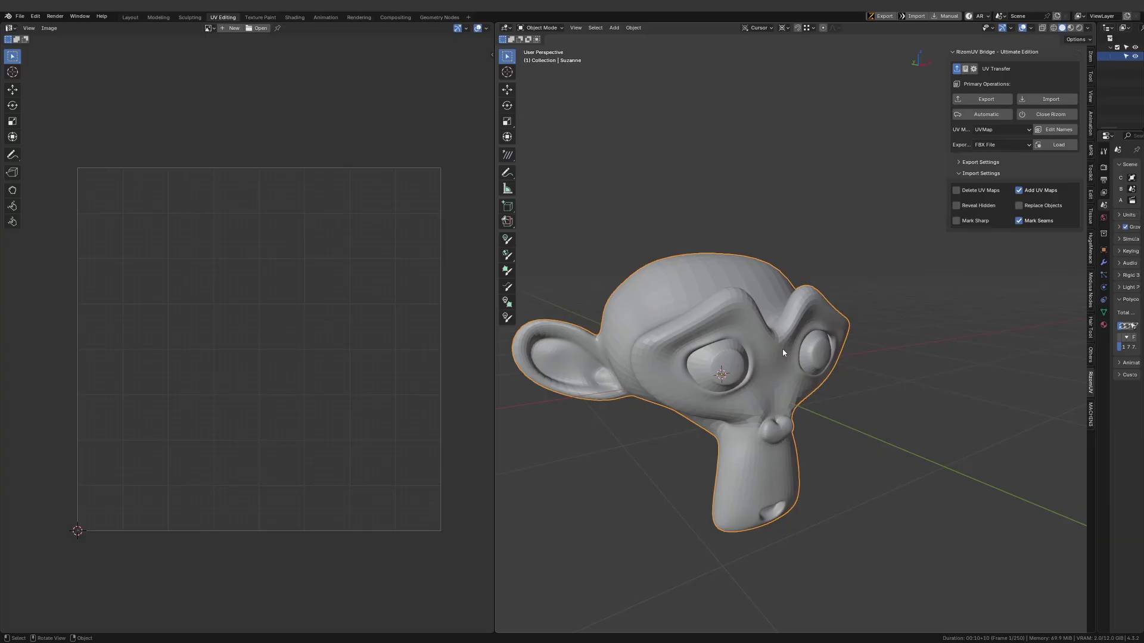
mouse_move(807, 348)
middle_down()
mouse_move(769, 352)
mouse_move(799, 345)
middle_up()
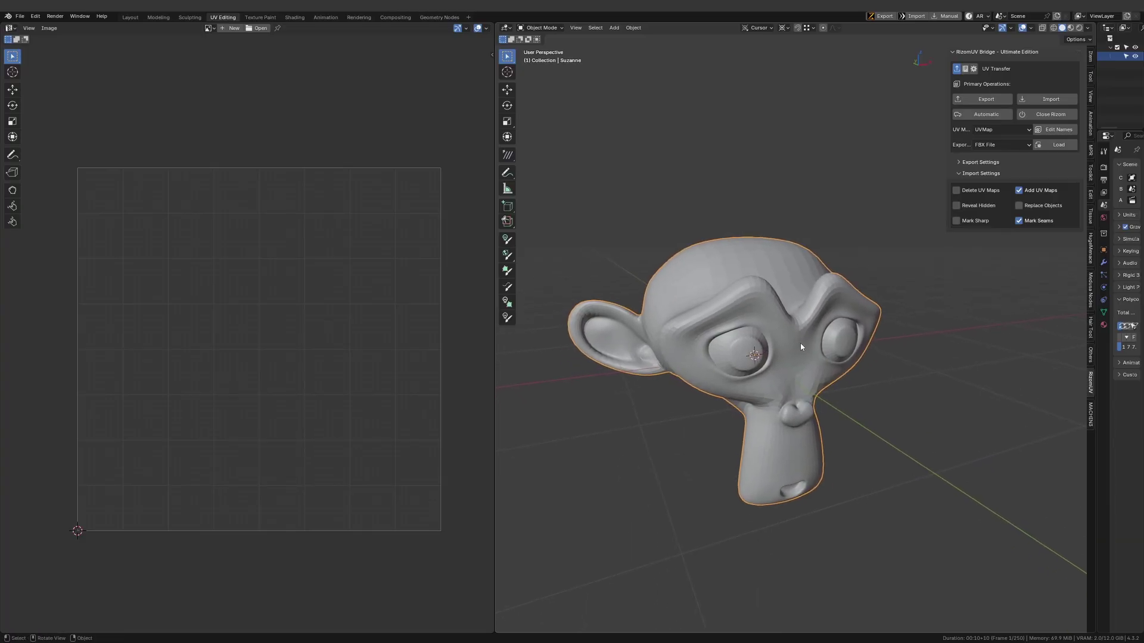